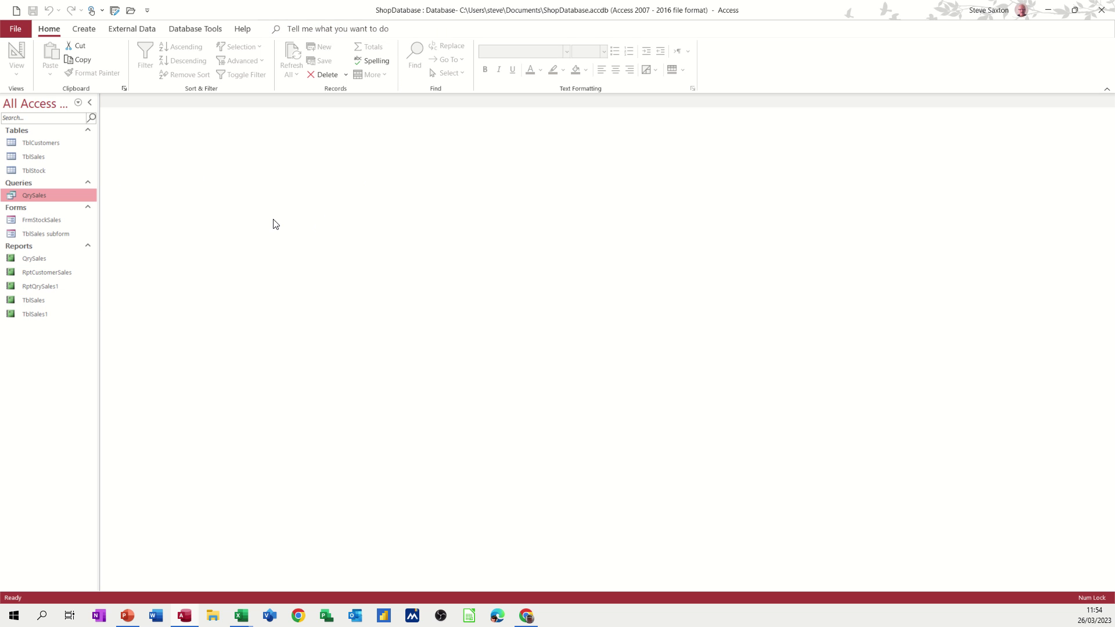
Open QrySales in Datasheet View to view its ten sales records.
double_click(25, 195)
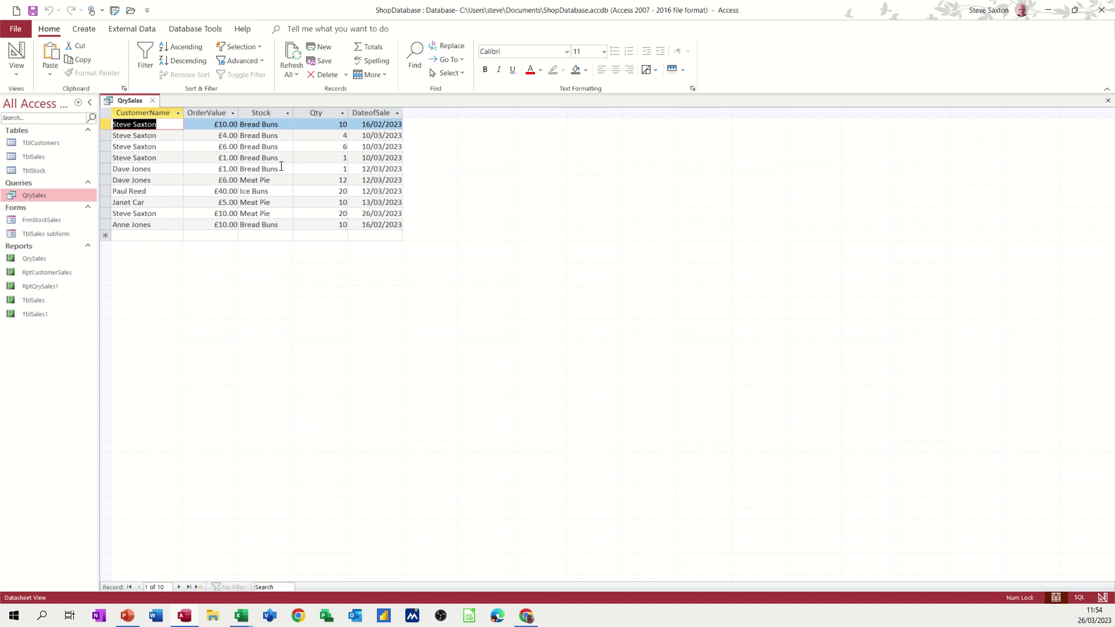
Close QrySales and paste a copy of it as a new query named QryInvoice.
click(153, 100)
right_click(49, 194)
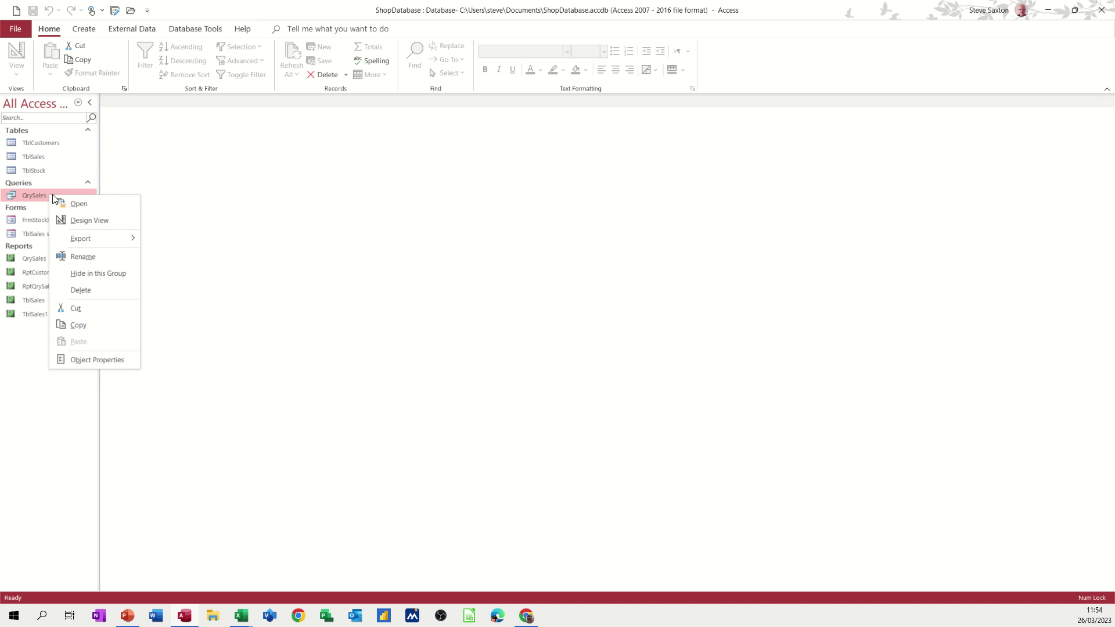
click(81, 323)
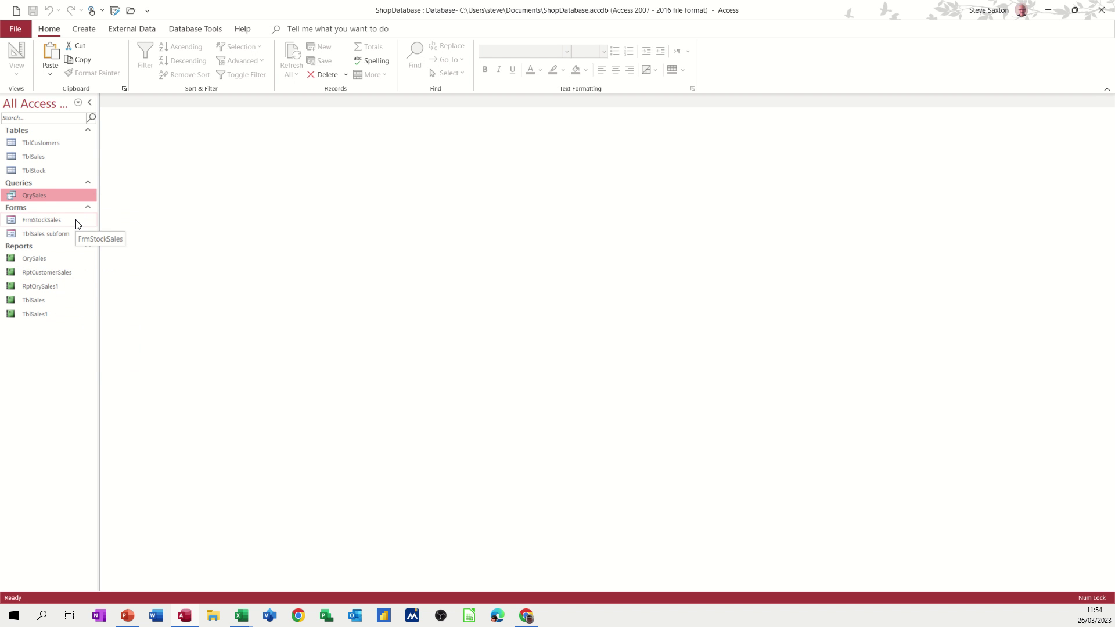
key(ctrl+v)
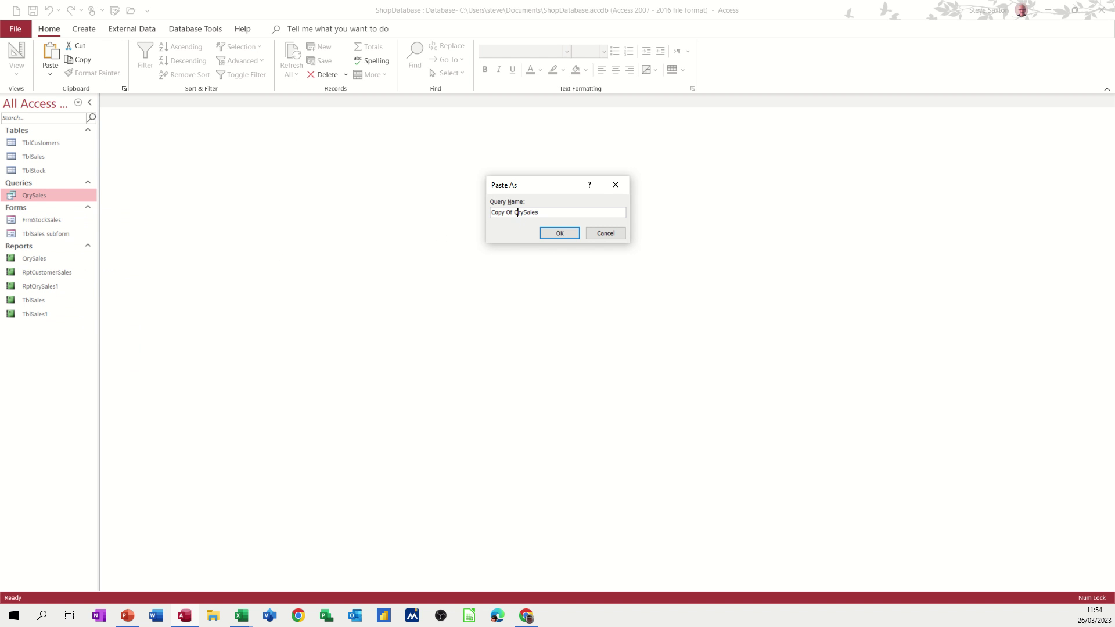
drag(514, 211, 435, 222)
key(Delete)
key(Delete)
key(Delete)
key(Delete)
key(Delete)
key(Delete)
key(Delete)
key(Delete)
text(QryInvoice)
click(560, 238)
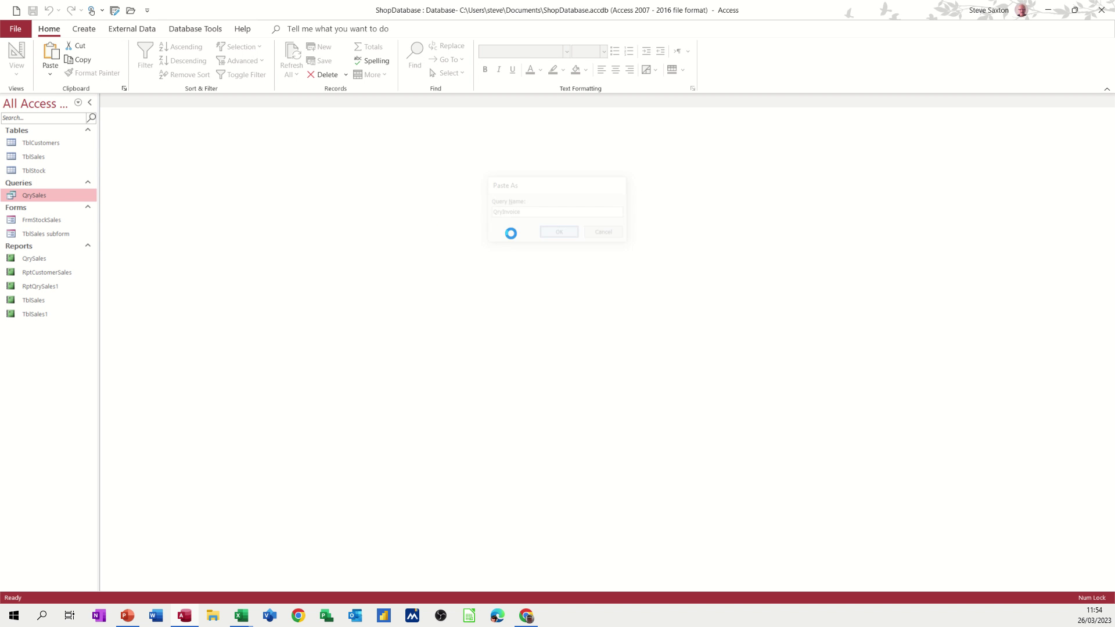
Open QryInvoice in Design View and do a trial run of its results.
click(47, 199)
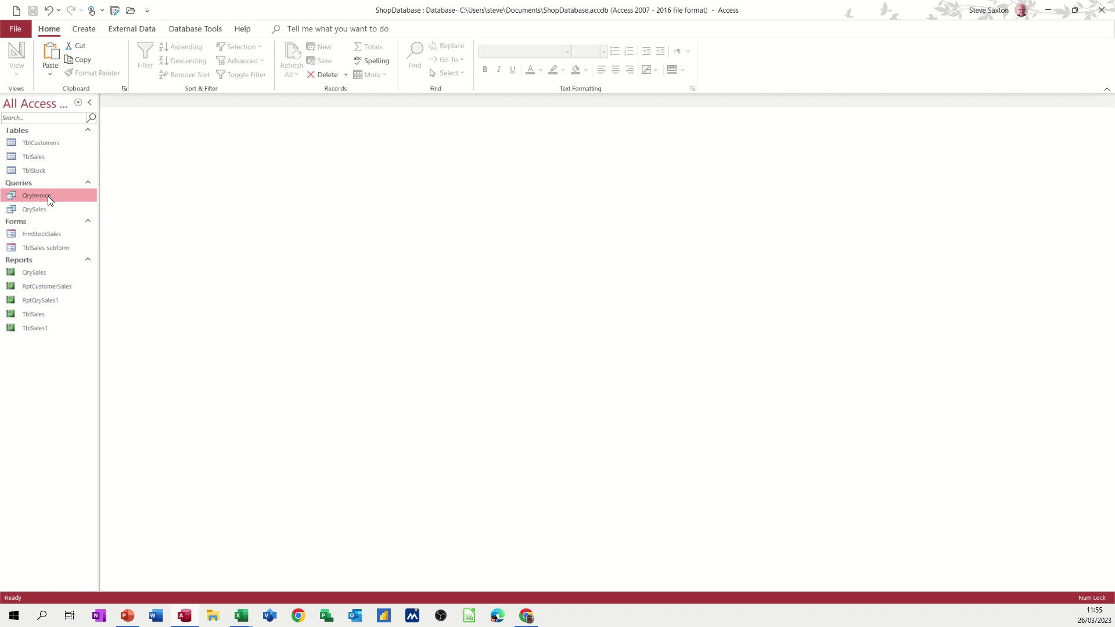
right_click(41, 195)
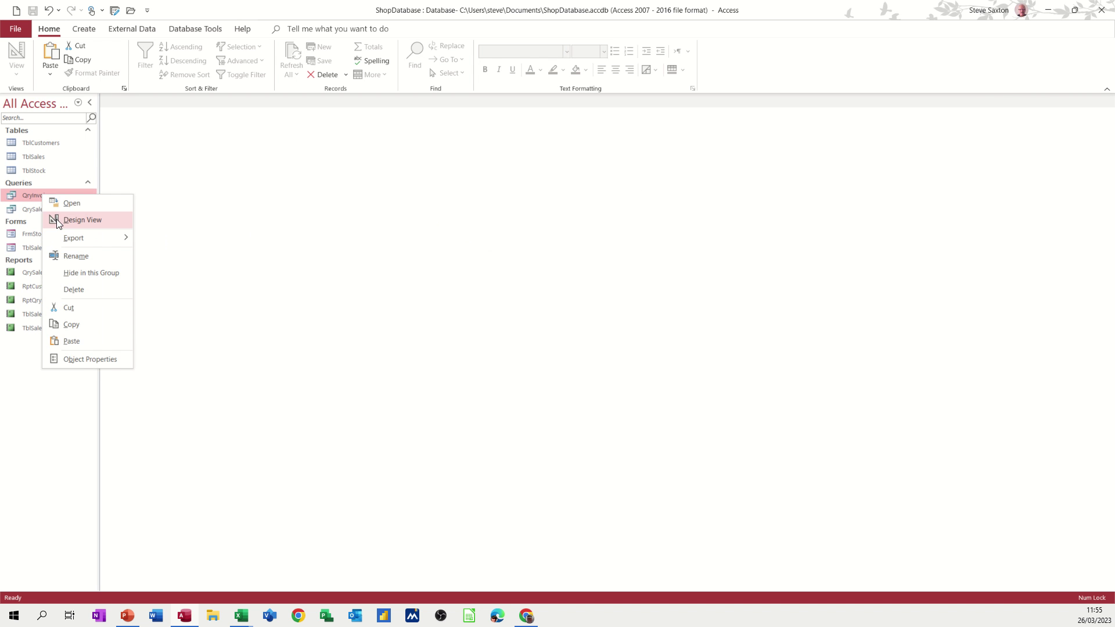
click(57, 219)
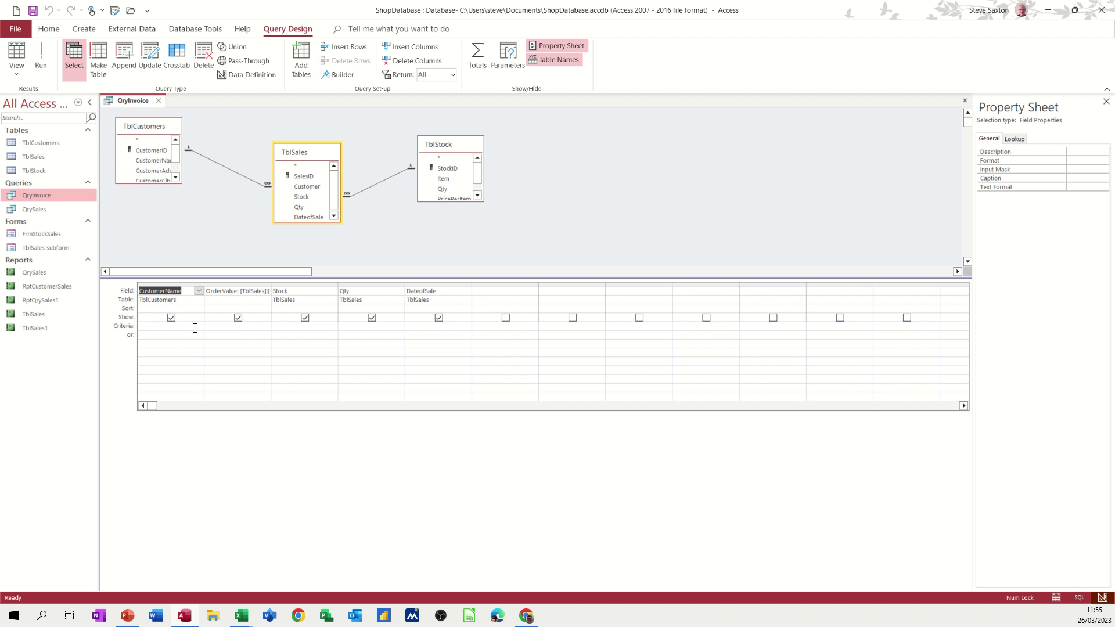
click(154, 325)
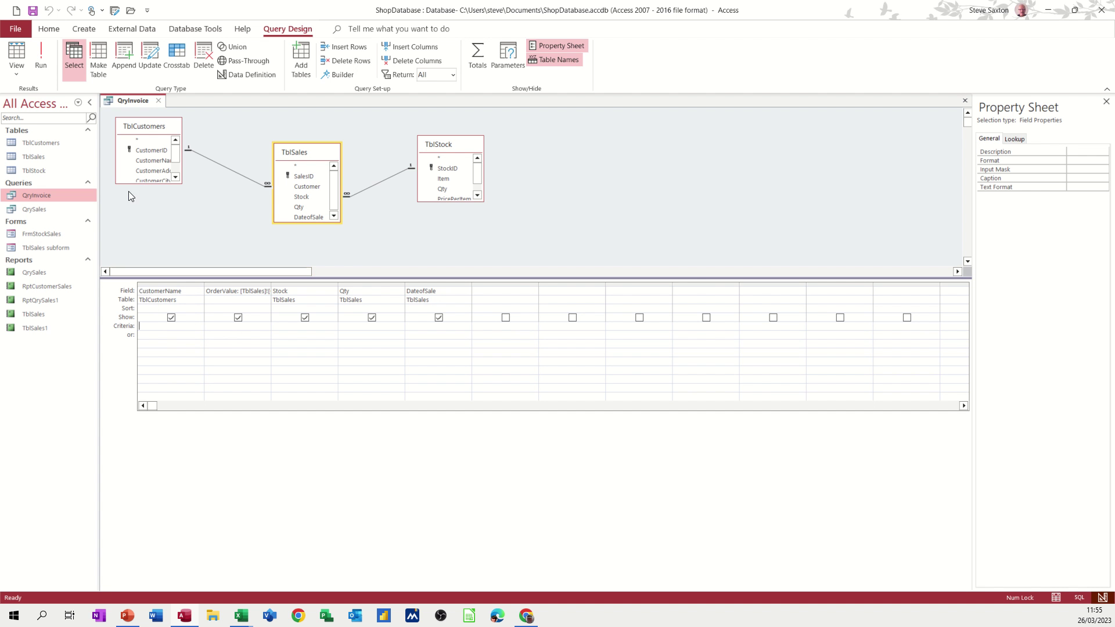
click(42, 55)
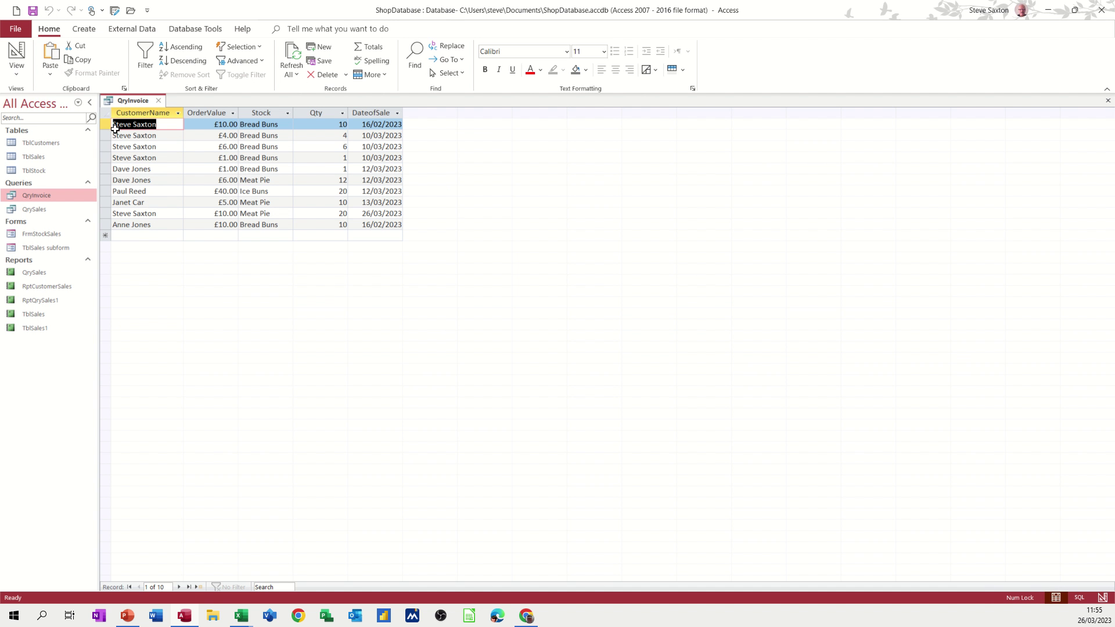
click(16, 52)
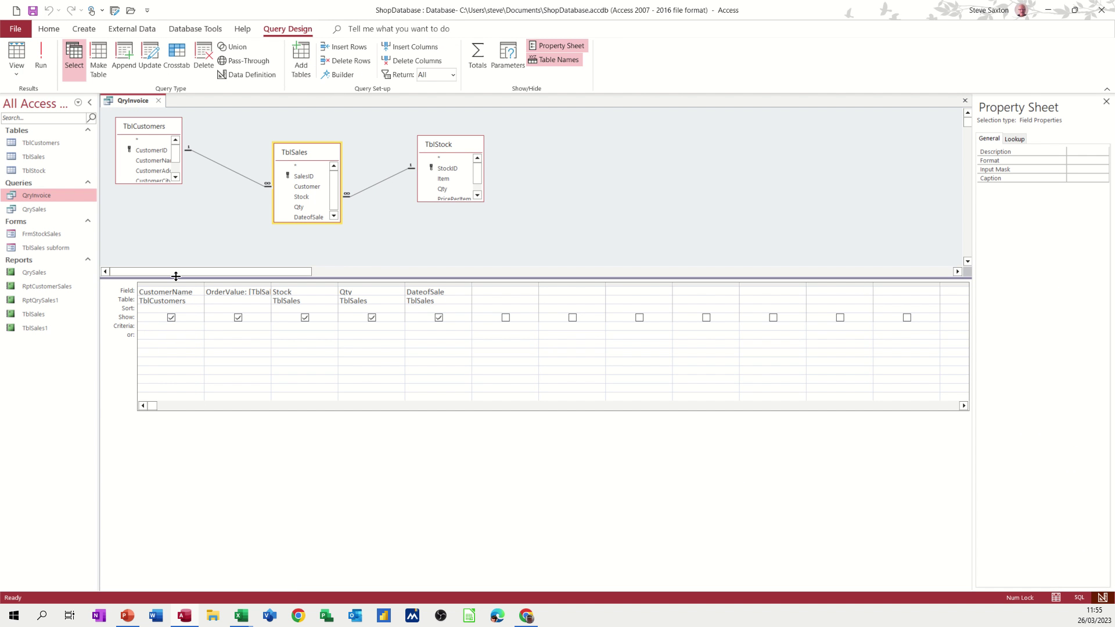
Add the [Enter name] criterion to CustomerName, test it with a customer's name, then close the query.
text(Enter name])
key(Down)
click(41, 57)
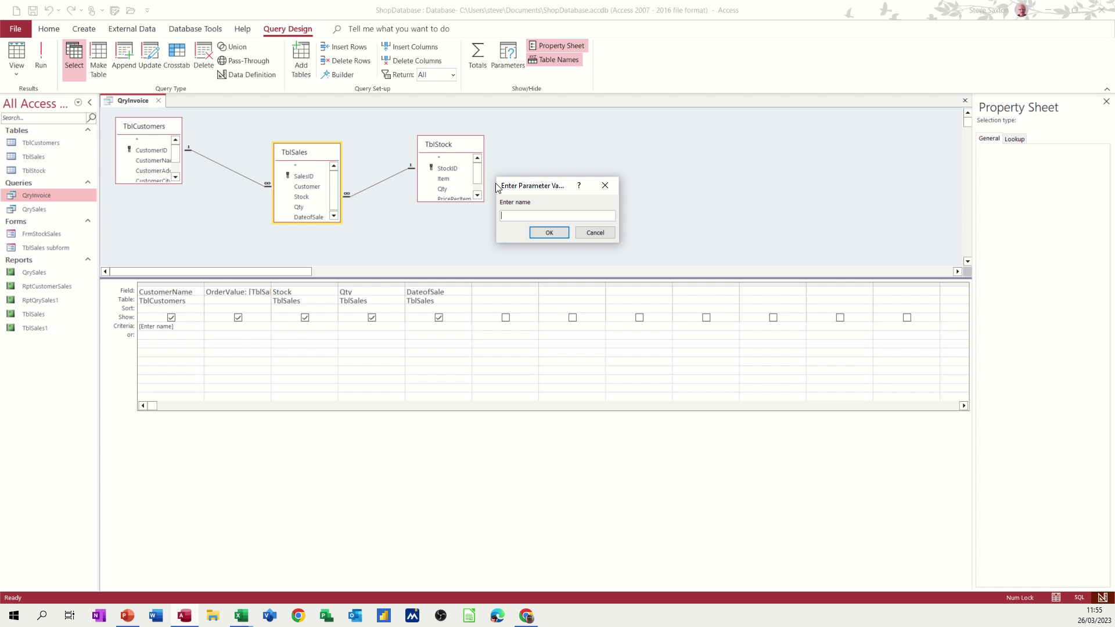
text(steve saxton)
key(Return)
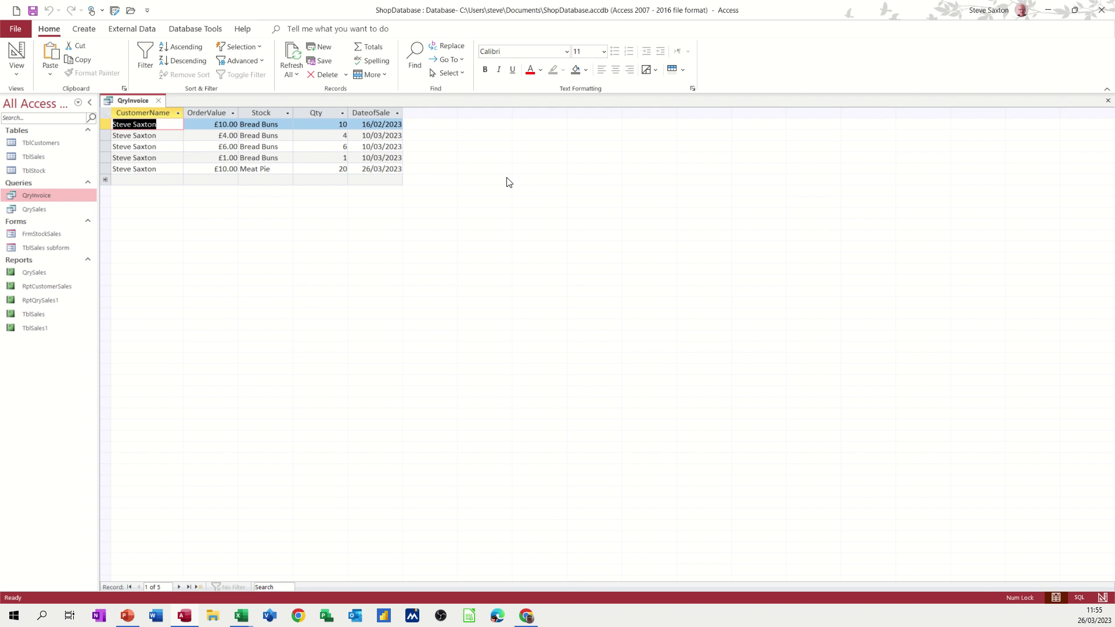
click(16, 57)
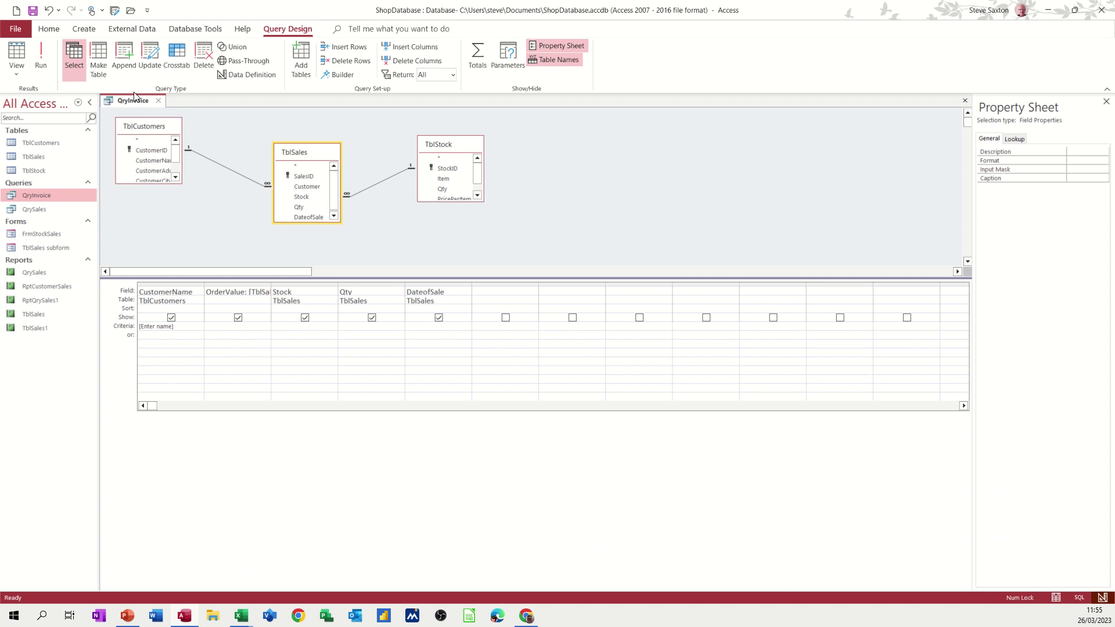
click(158, 100)
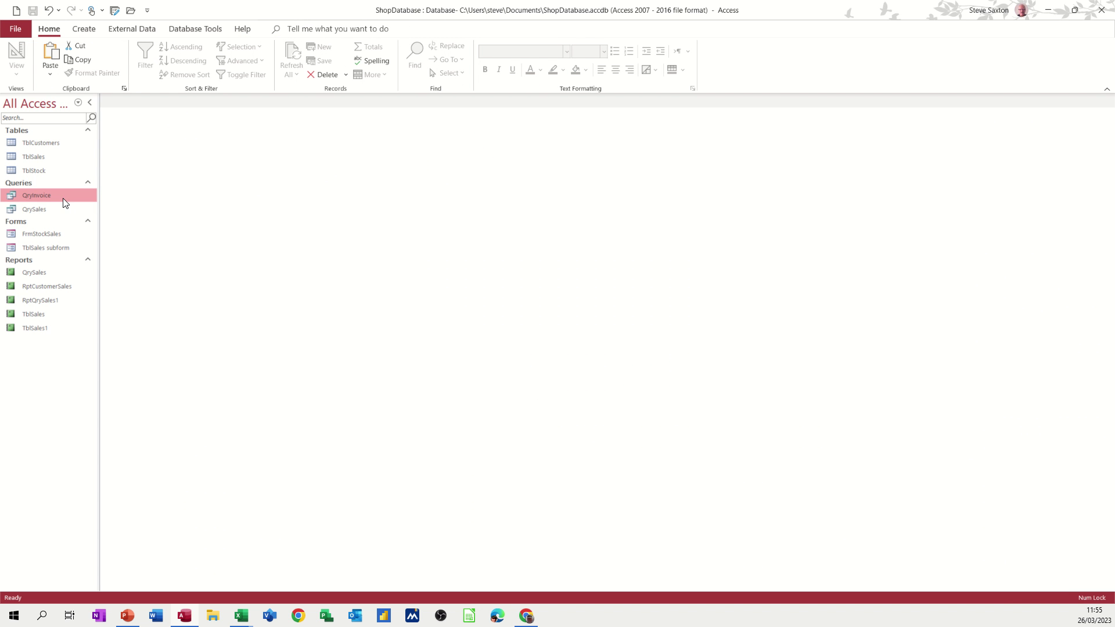
Build a basic report from QryInvoice for a customer's name, then close it and agree to save.
click(84, 28)
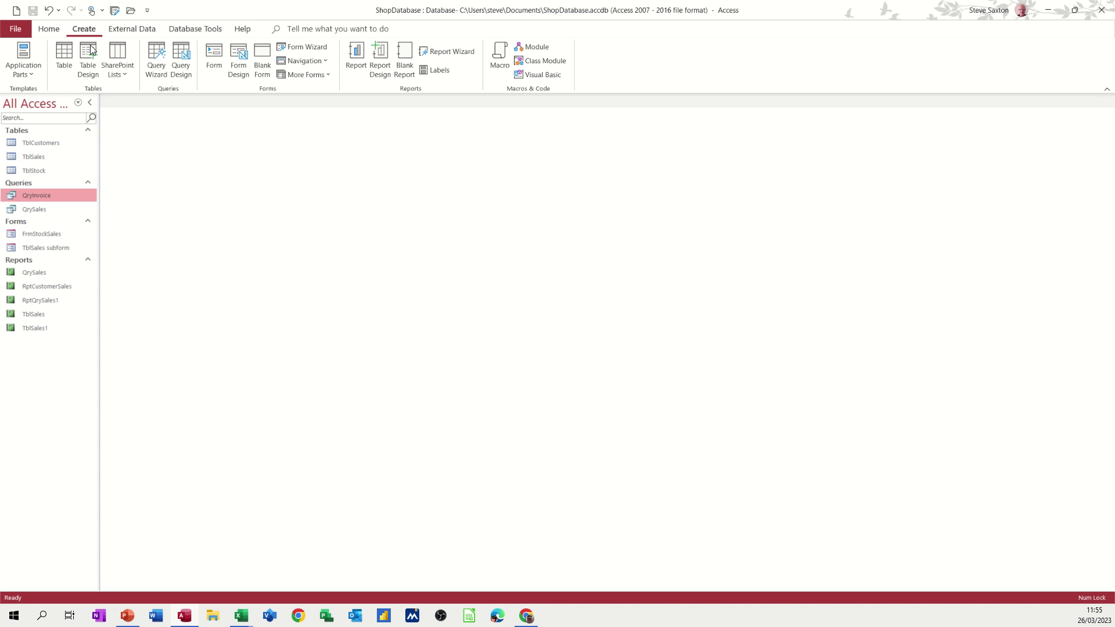
click(357, 54)
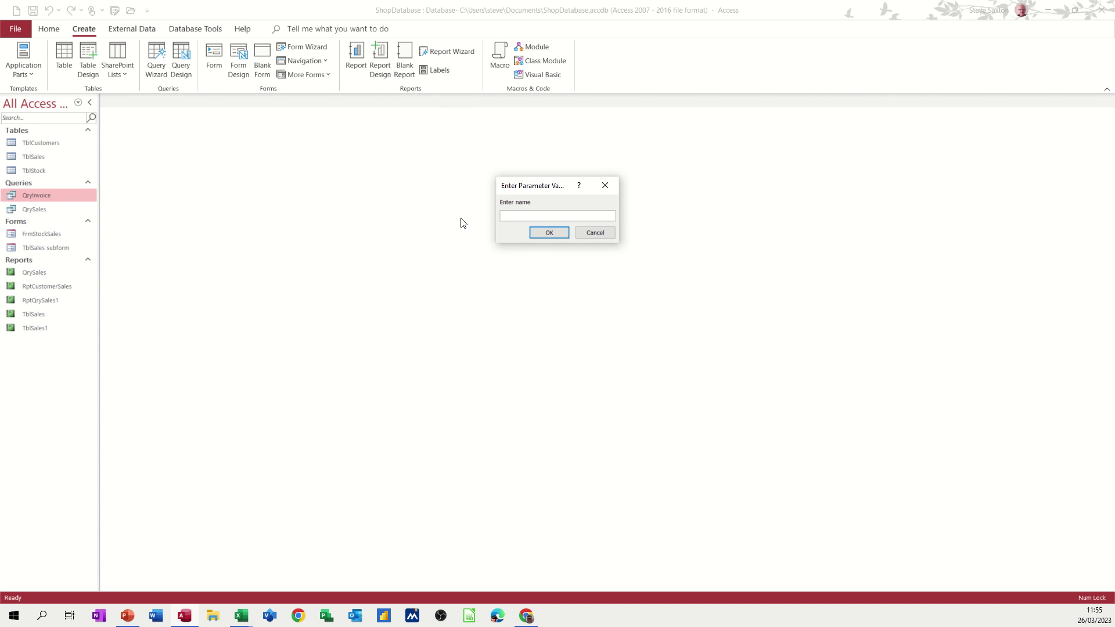
text(steve saxton)
key(Return)
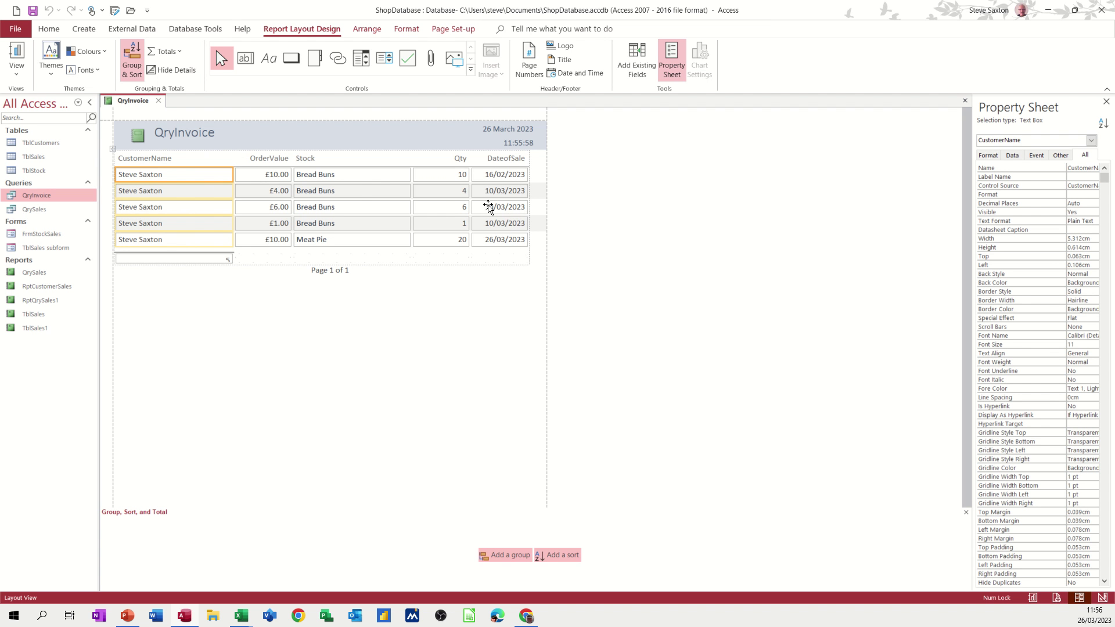
click(159, 101)
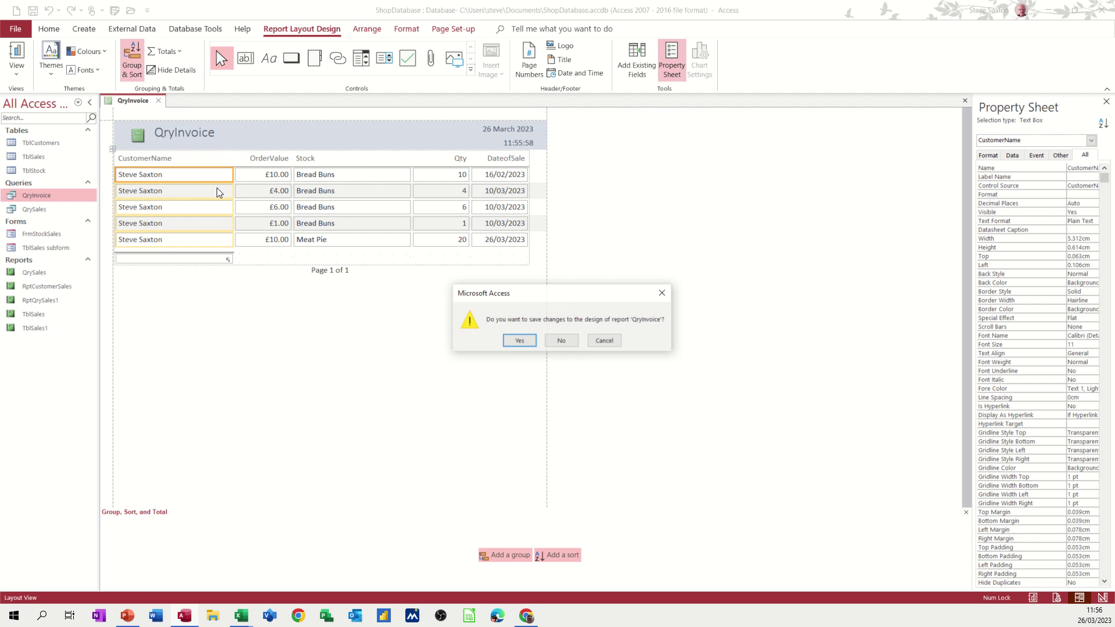
click(518, 341)
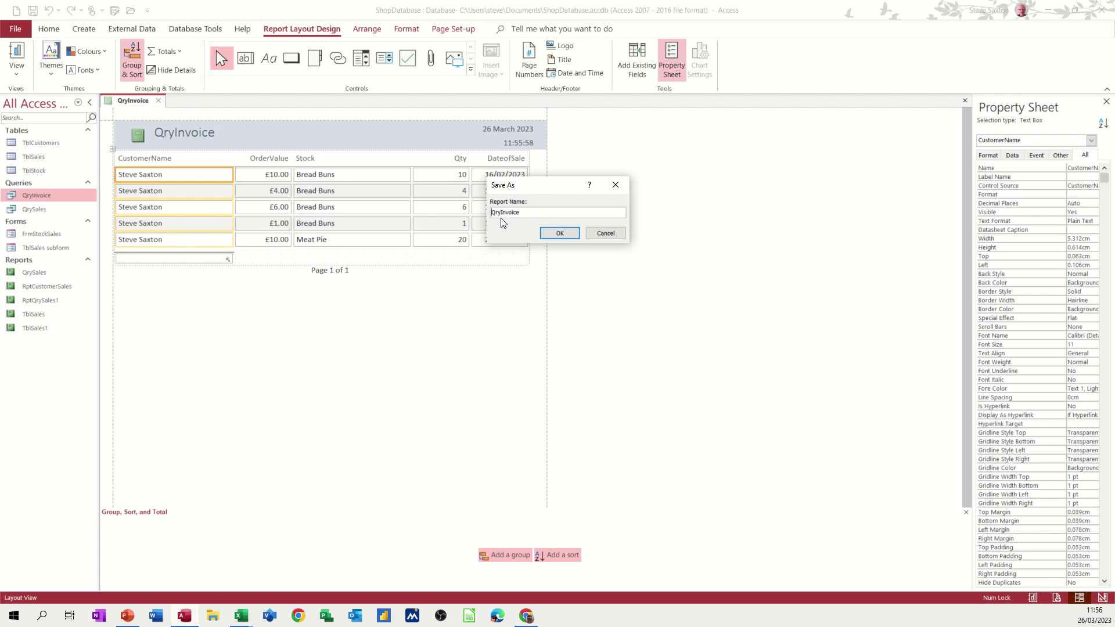
Save the report as RptQryInvoice and open QryInvoice in Design View.
text(Rpt)
click(560, 233)
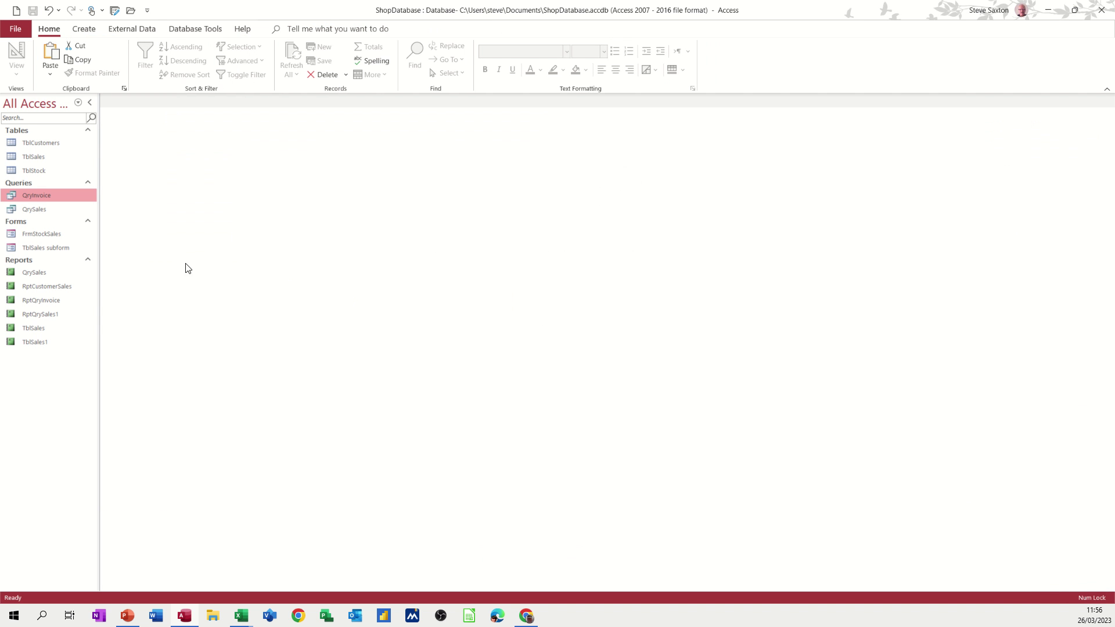
right_click(43, 197)
click(64, 219)
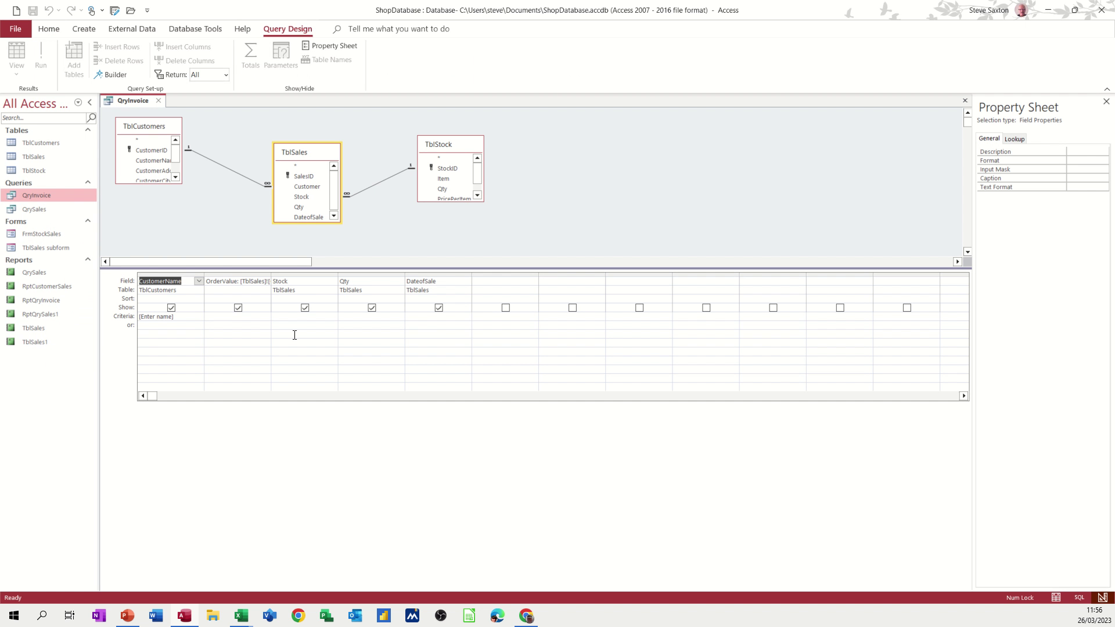
Enter the [Enter date] criterion for DateofSale, fixing the missing closing bracket.
click(416, 316)
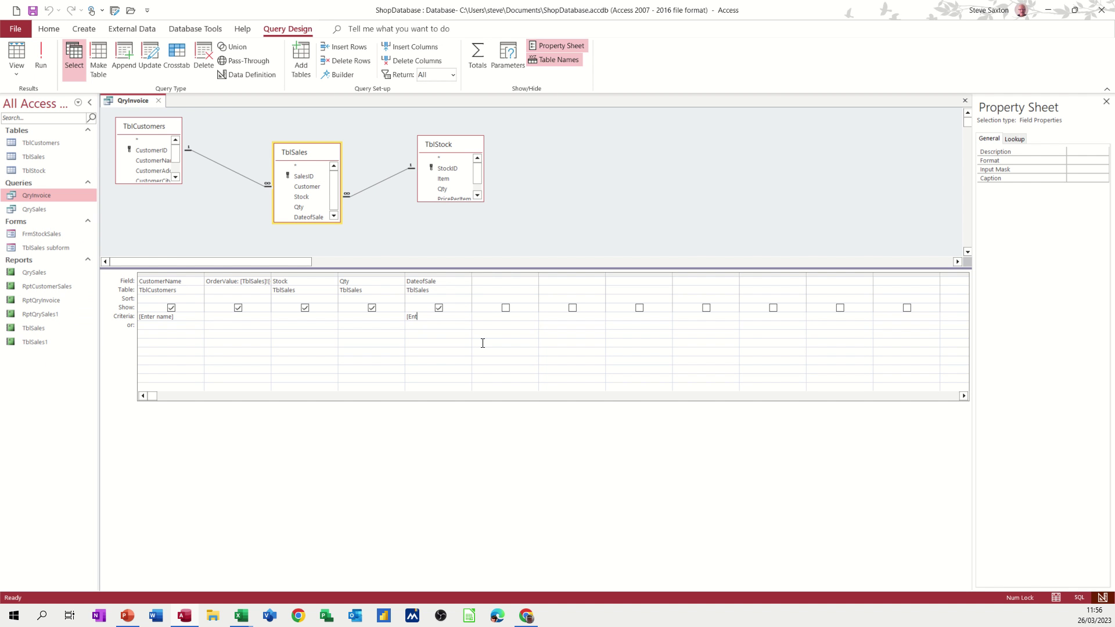
text([Enter date)
click(41, 55)
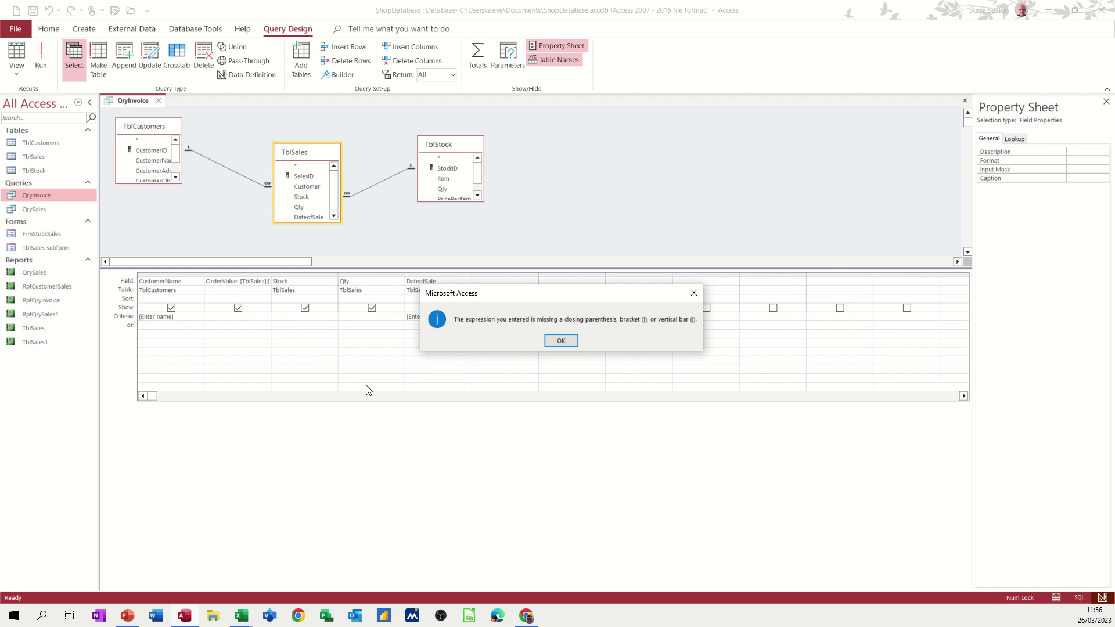
click(566, 341)
click(457, 317)
text(])
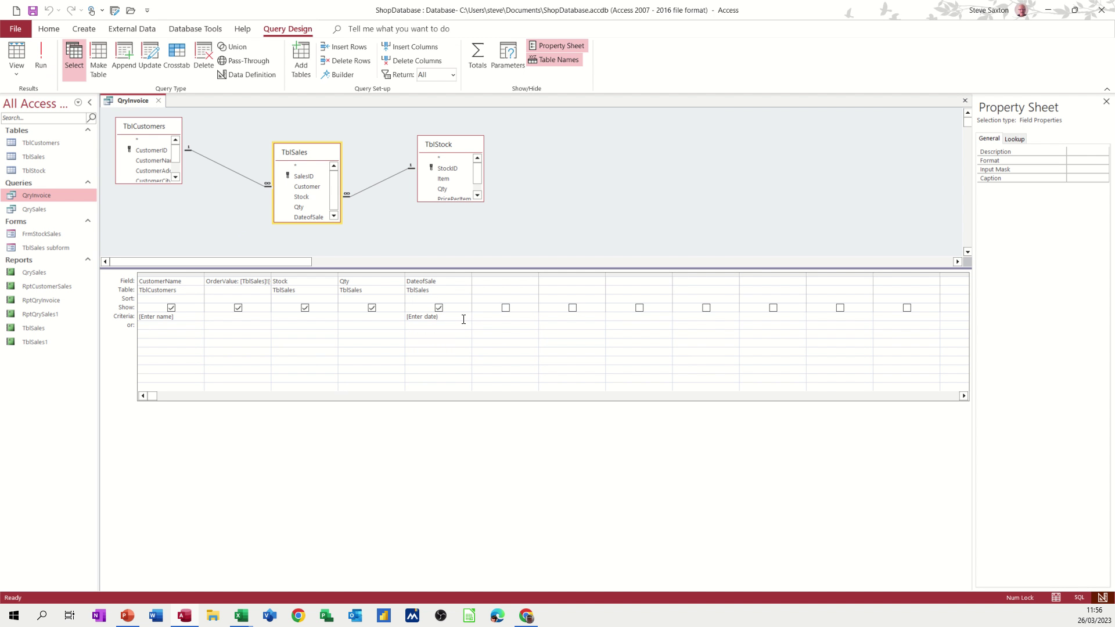
key(BackSpace)
Run the query for a customer's name and 10/03/2023, then close it.
click(42, 61)
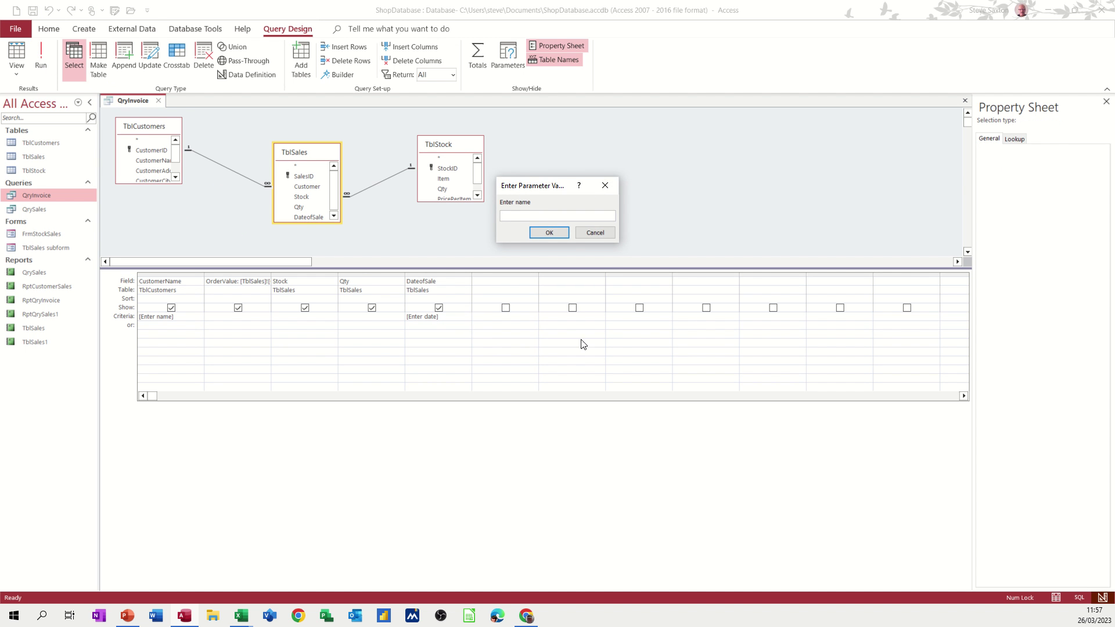
text(steve saxton)
key(Return)
text(10)
text(/03/)
text(2023)
key(Return)
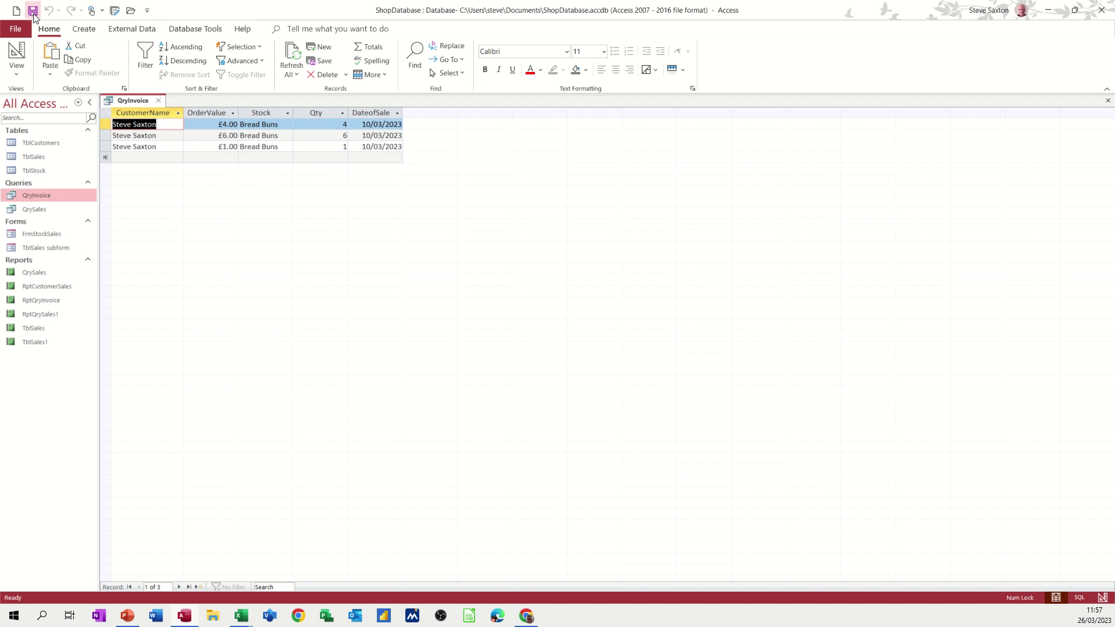
click(157, 100)
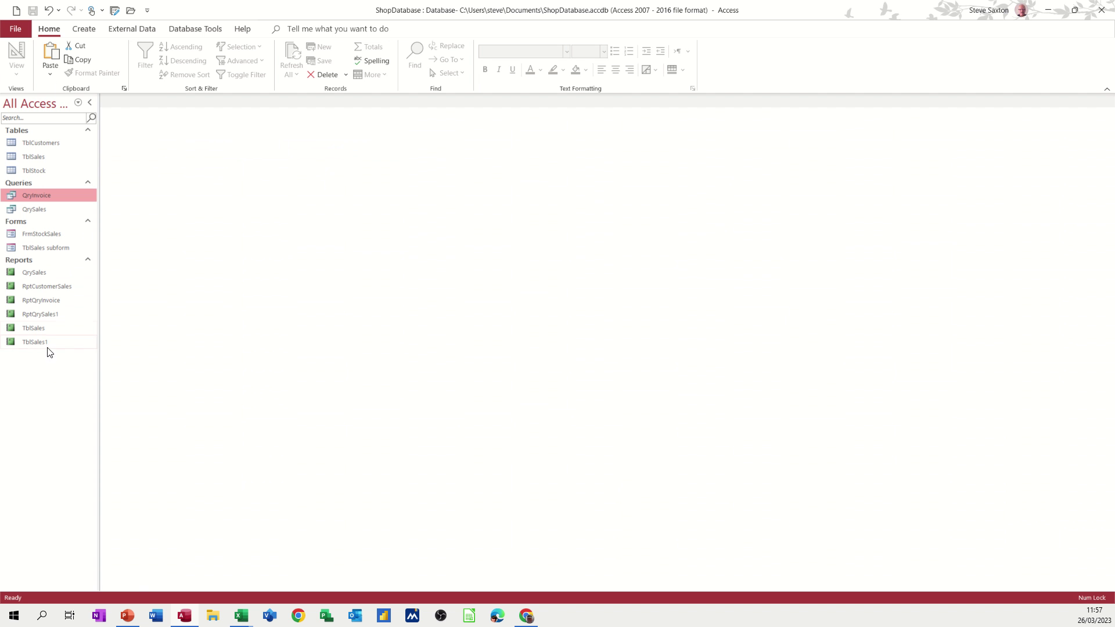
Open RptQryInvoice for a customer's name and 10/03/2023, showing three Bread Buns sales.
click(46, 301)
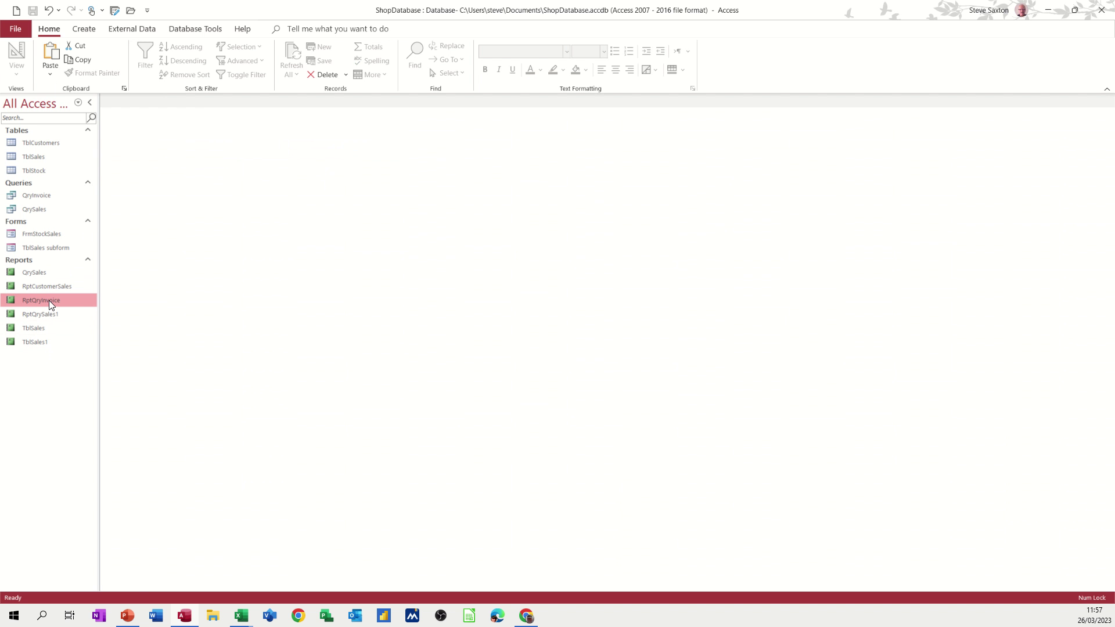
double_click(48, 300)
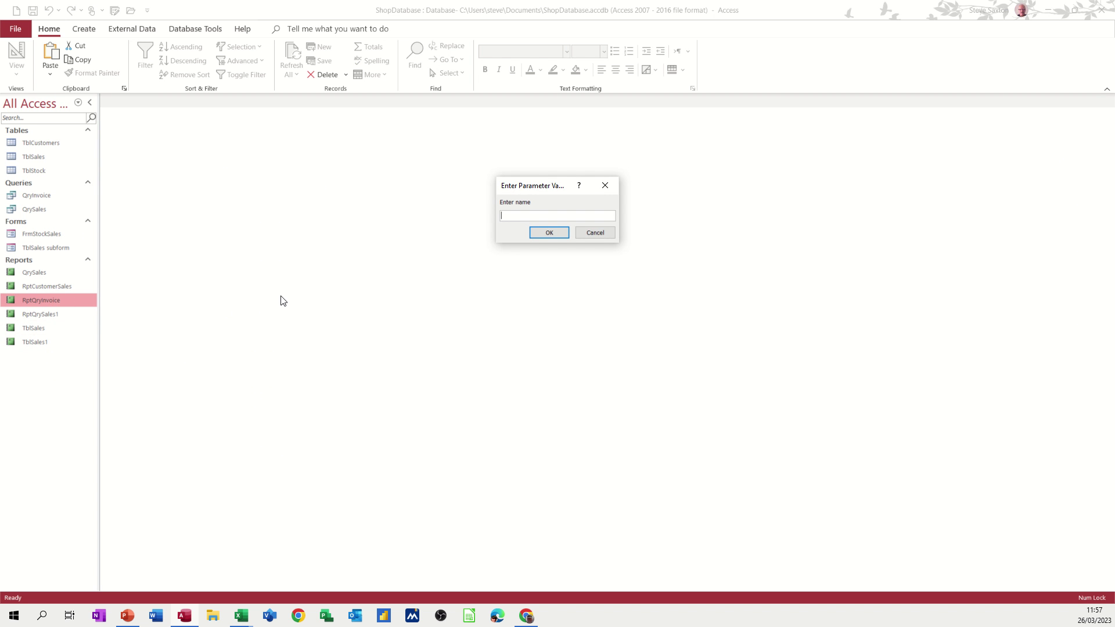
text(steve saxton)
key(Return)
text(10)
text(3/2)
key(Return)
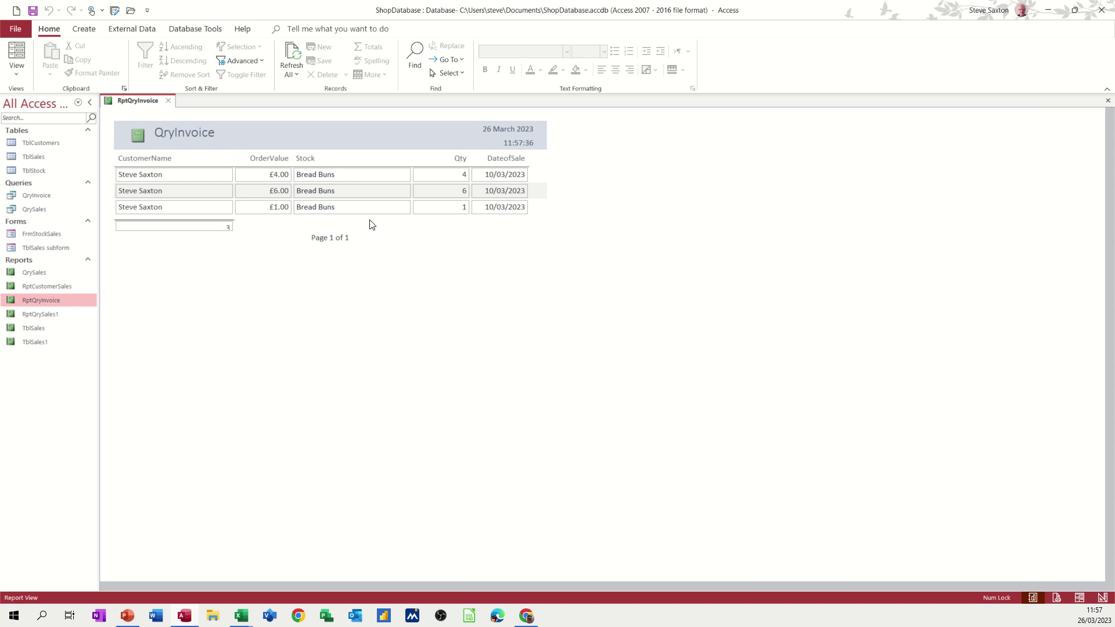
Close the old report and start a blank Report Design with QryInvoice as record source.
click(169, 102)
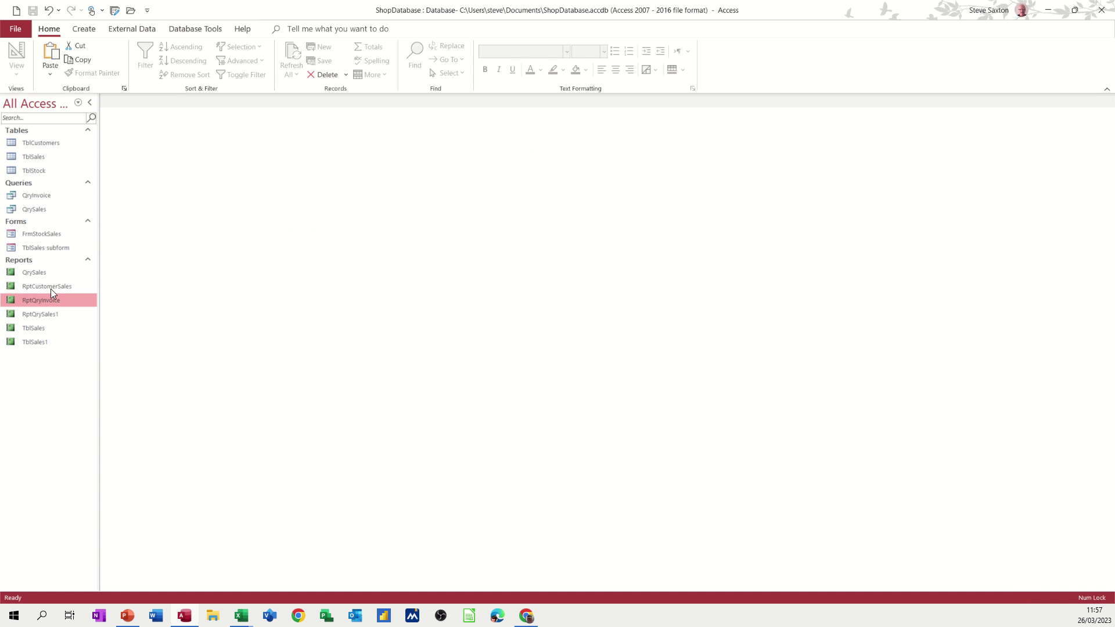
click(49, 197)
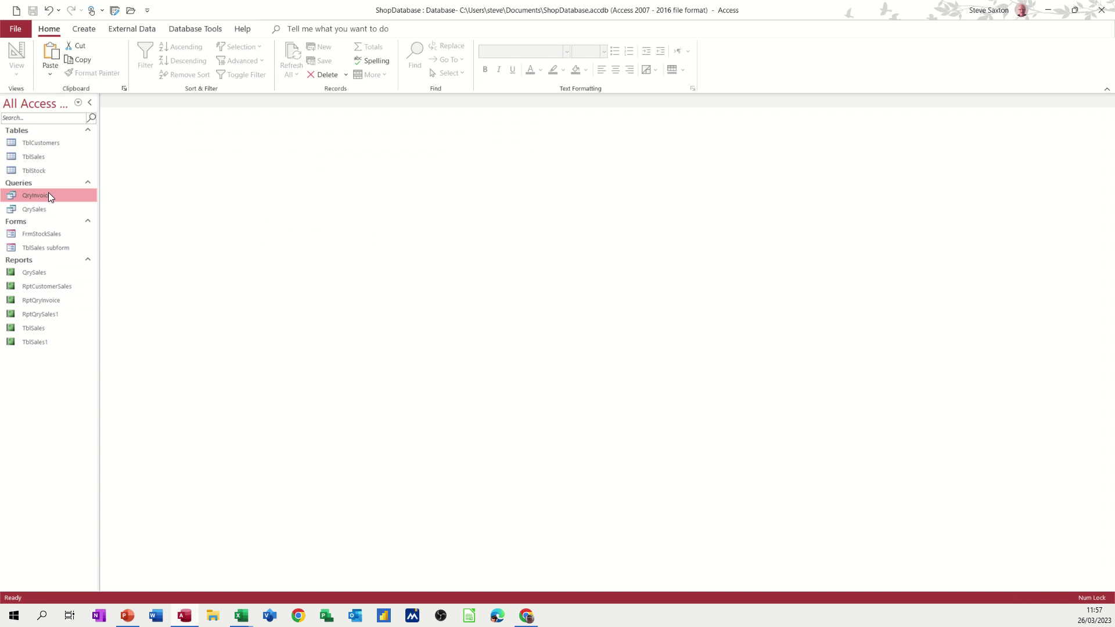
click(84, 30)
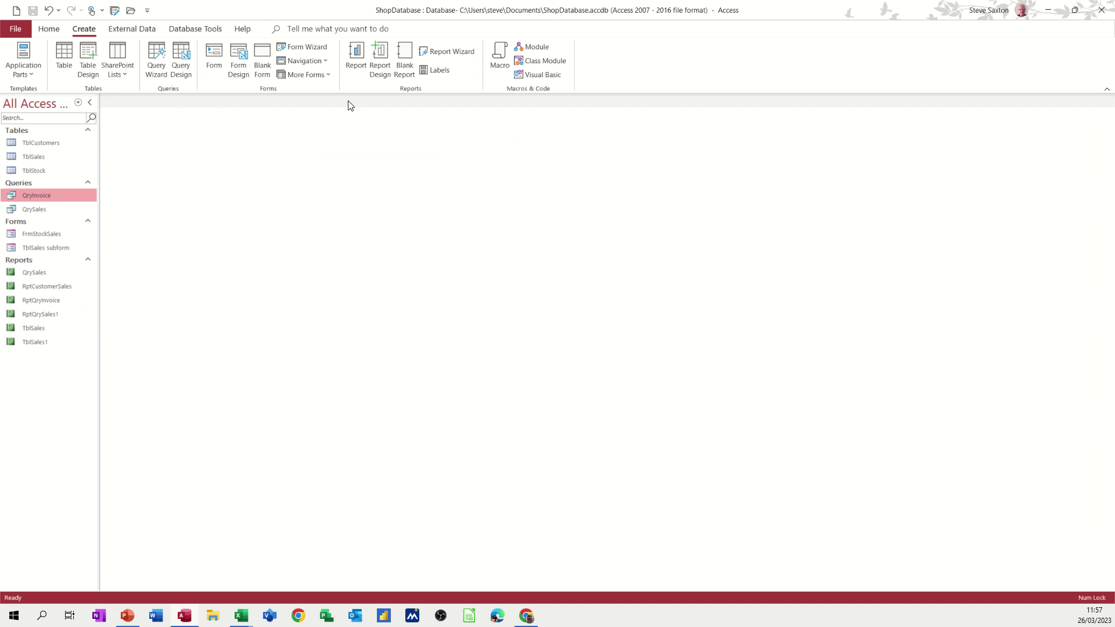
click(381, 61)
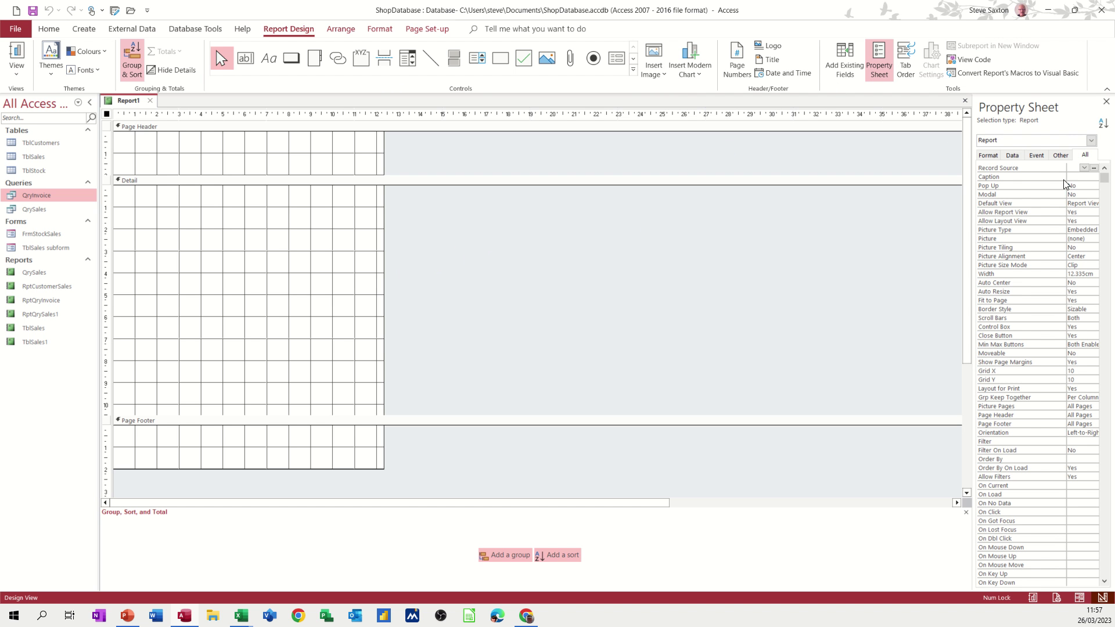
click(1082, 168)
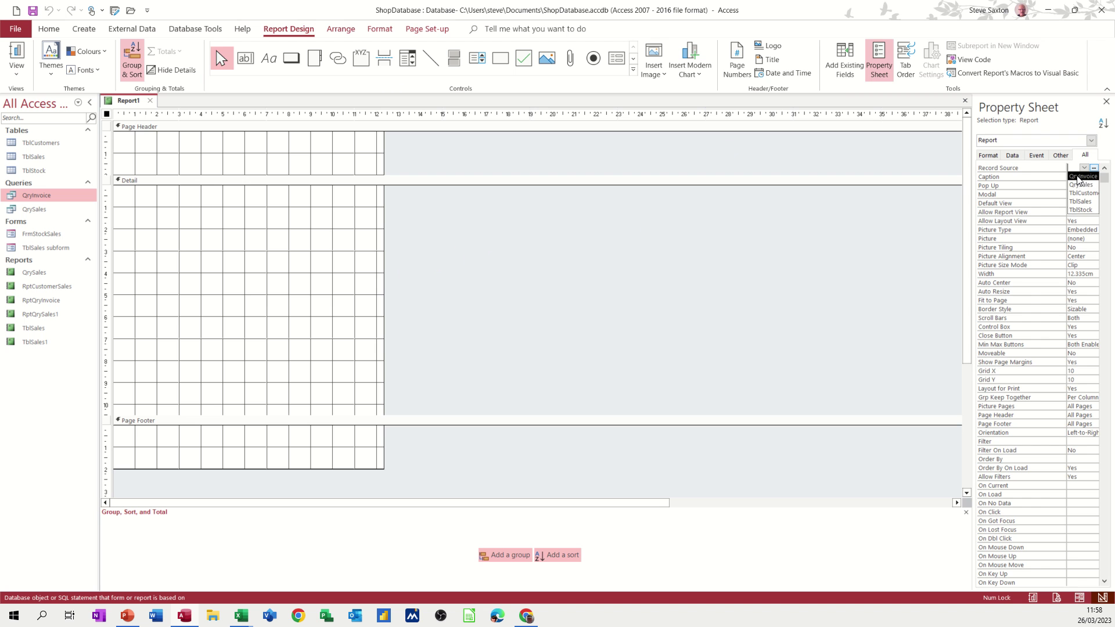
click(1077, 177)
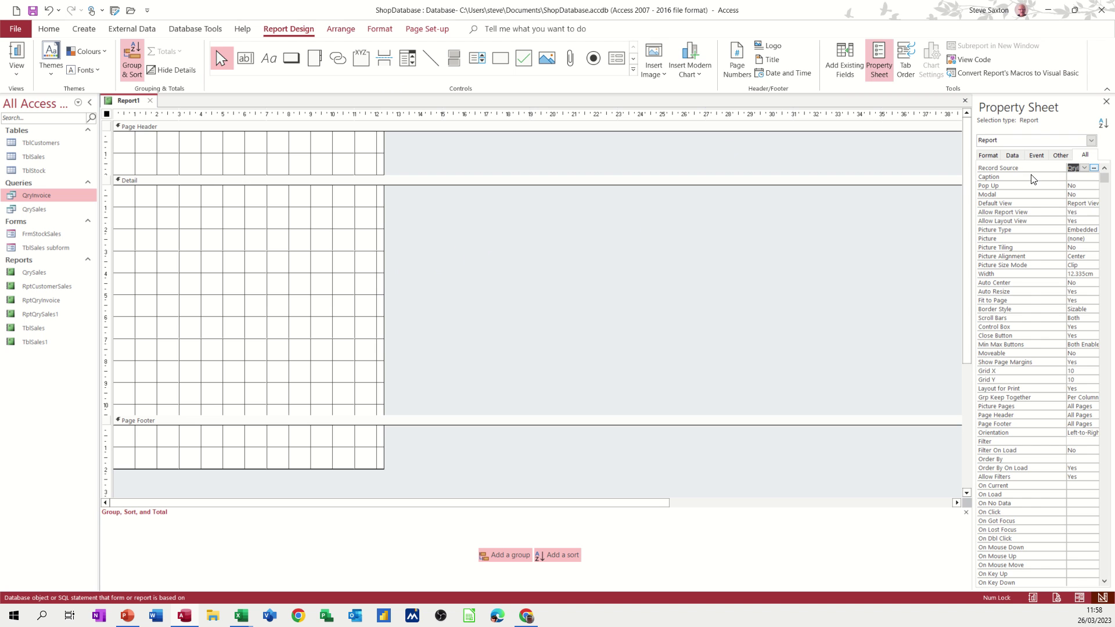
Group the report by CustomerName, placing that field in a shrunken CustomerName header.
click(845, 60)
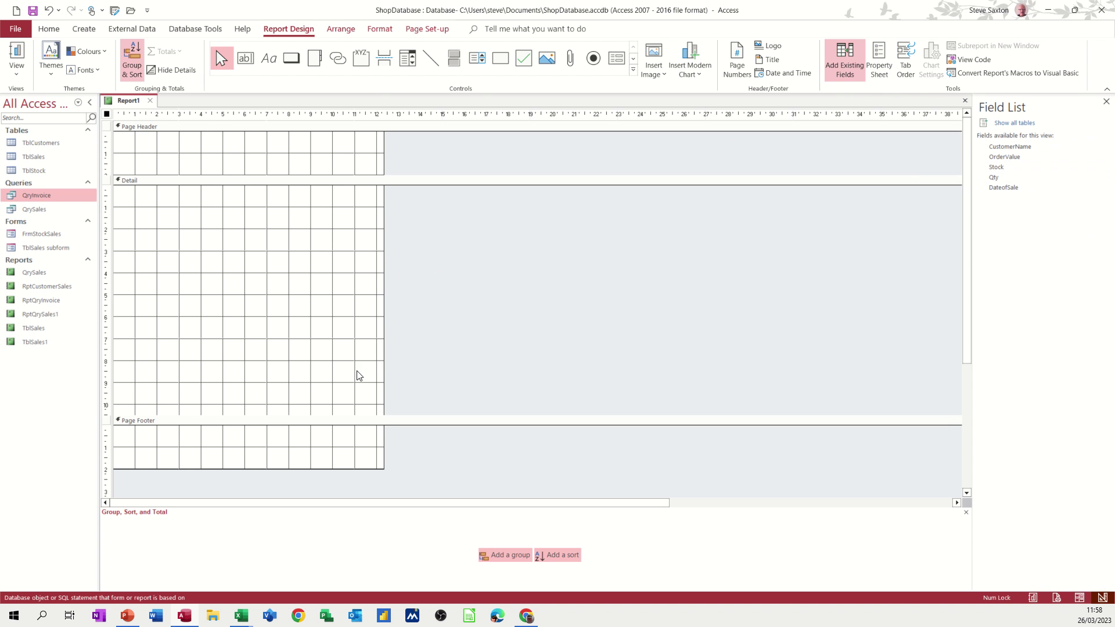
click(1036, 146)
drag(1035, 145, 189, 167)
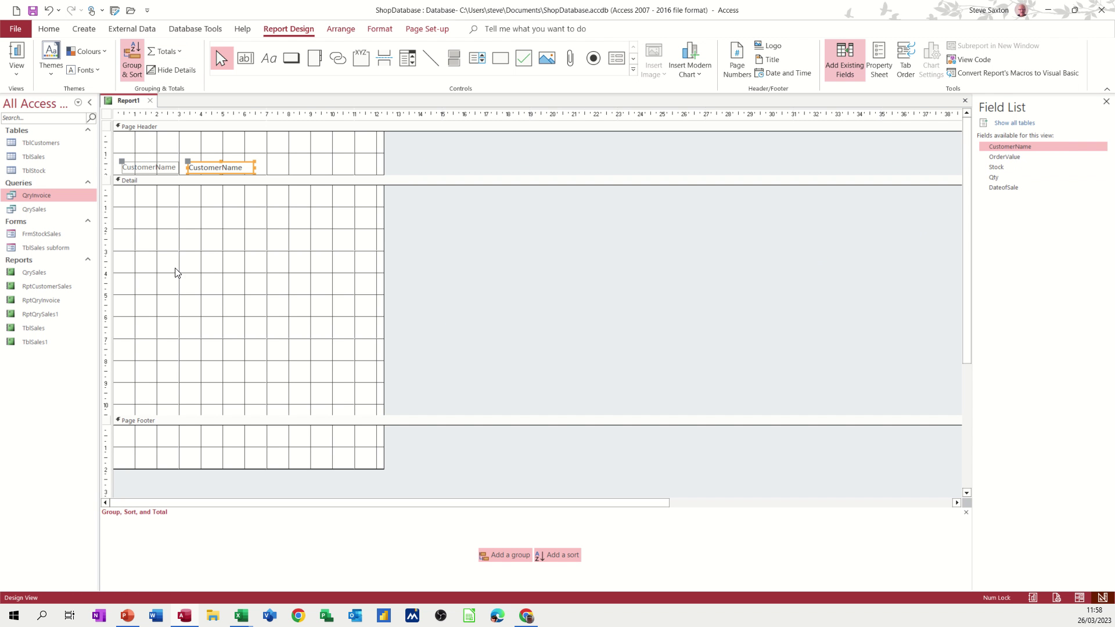
click(500, 555)
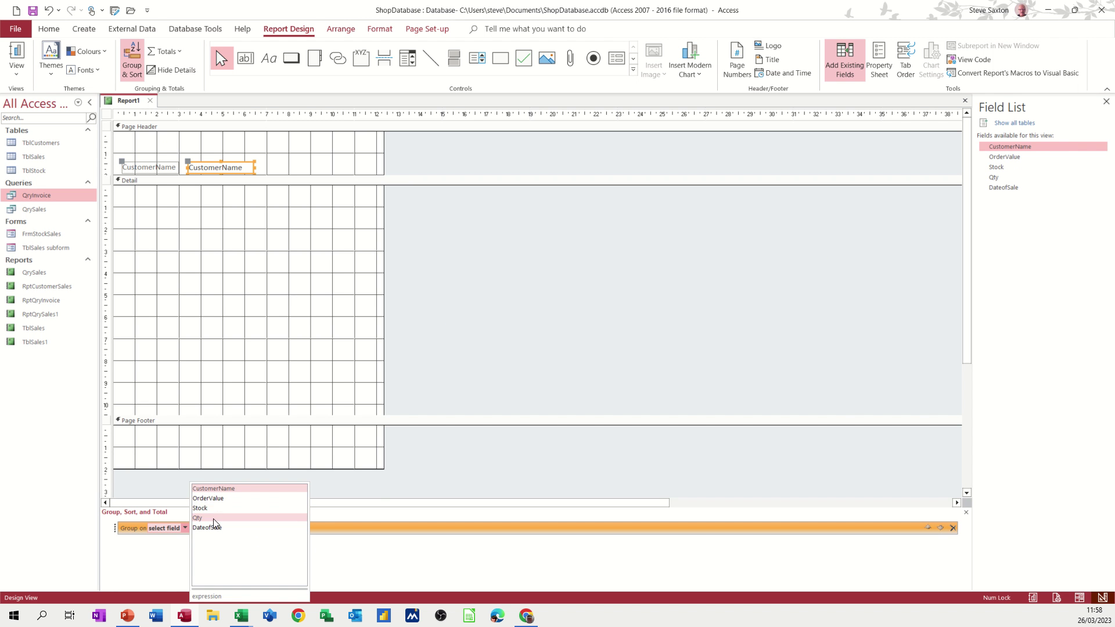
click(232, 491)
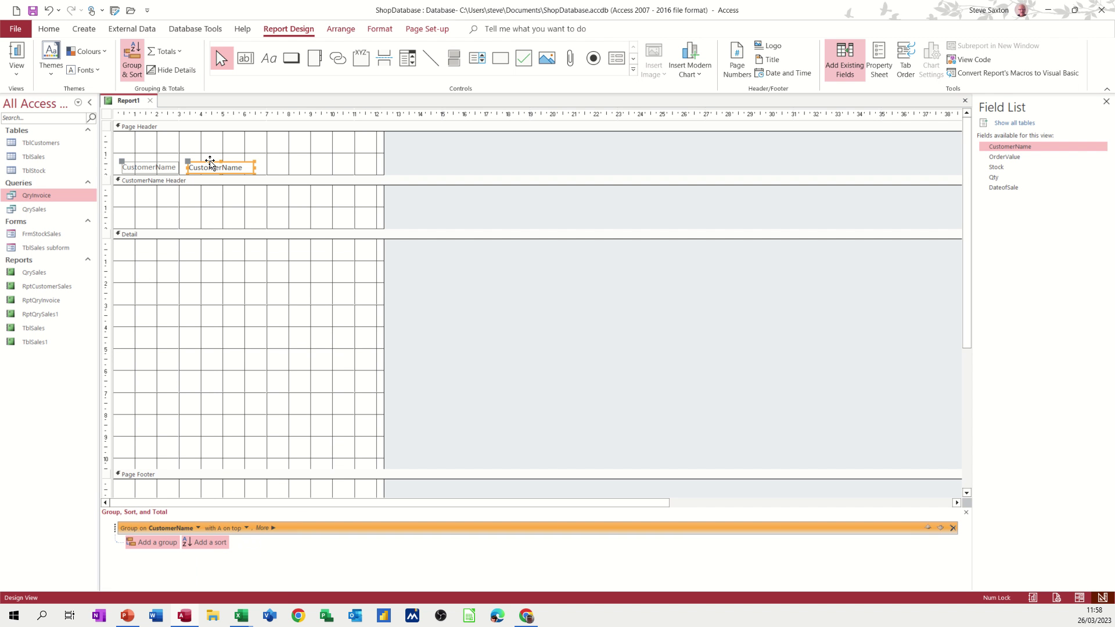
mouse_move(210, 168)
mouse_down()
mouse_move(248, 193)
mouse_move(208, 188)
mouse_up()
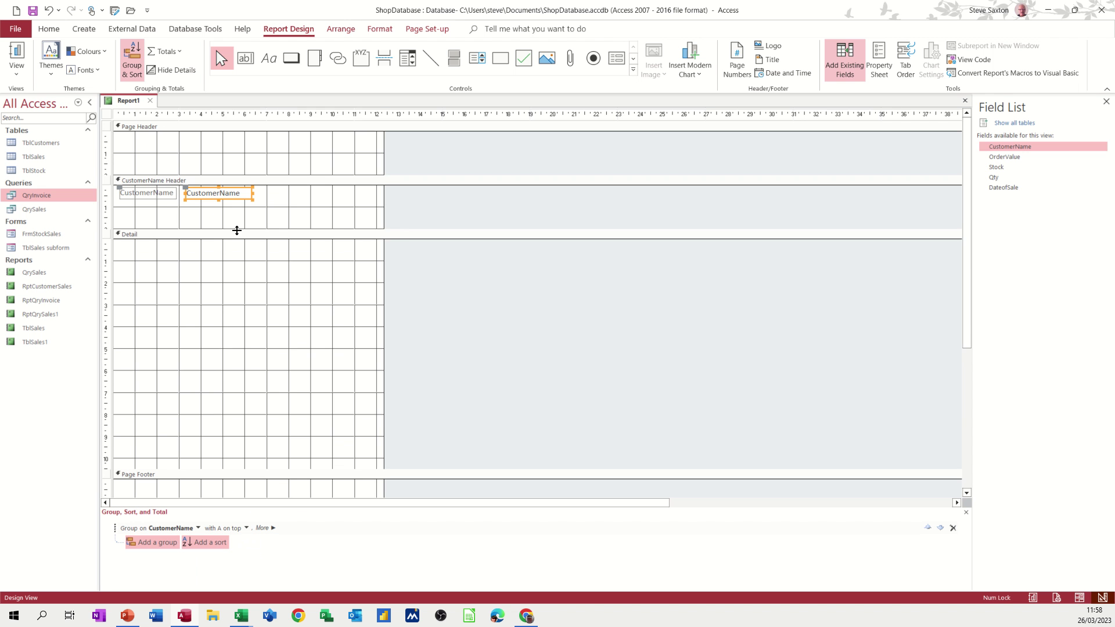
drag(237, 230, 239, 207)
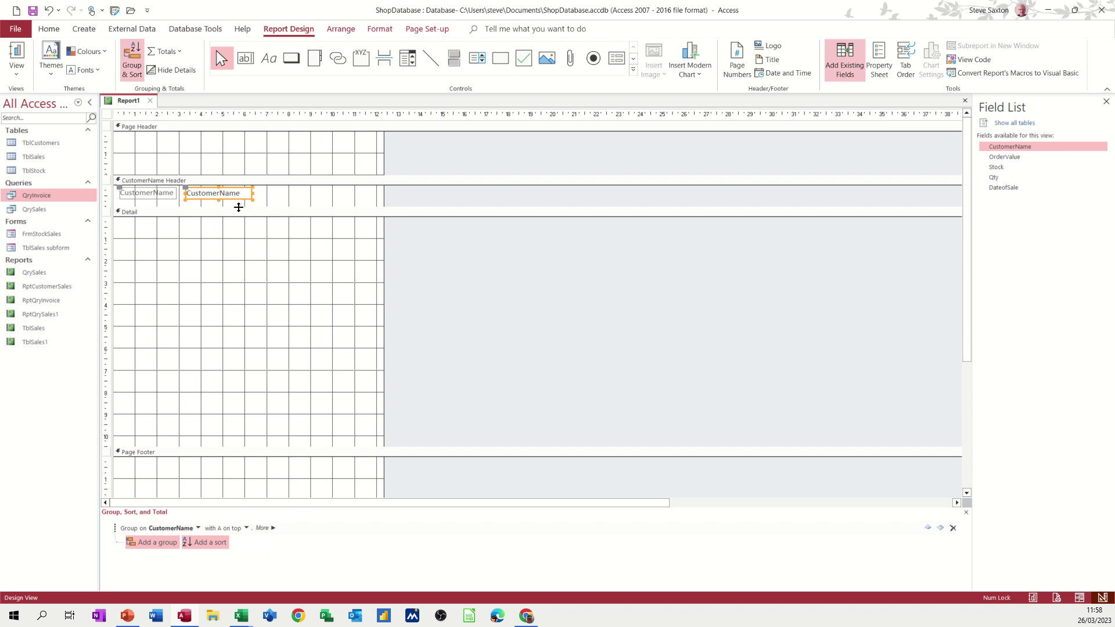
Place the Stock, Qty and DateofSale fields in the detail section.
click(1010, 168)
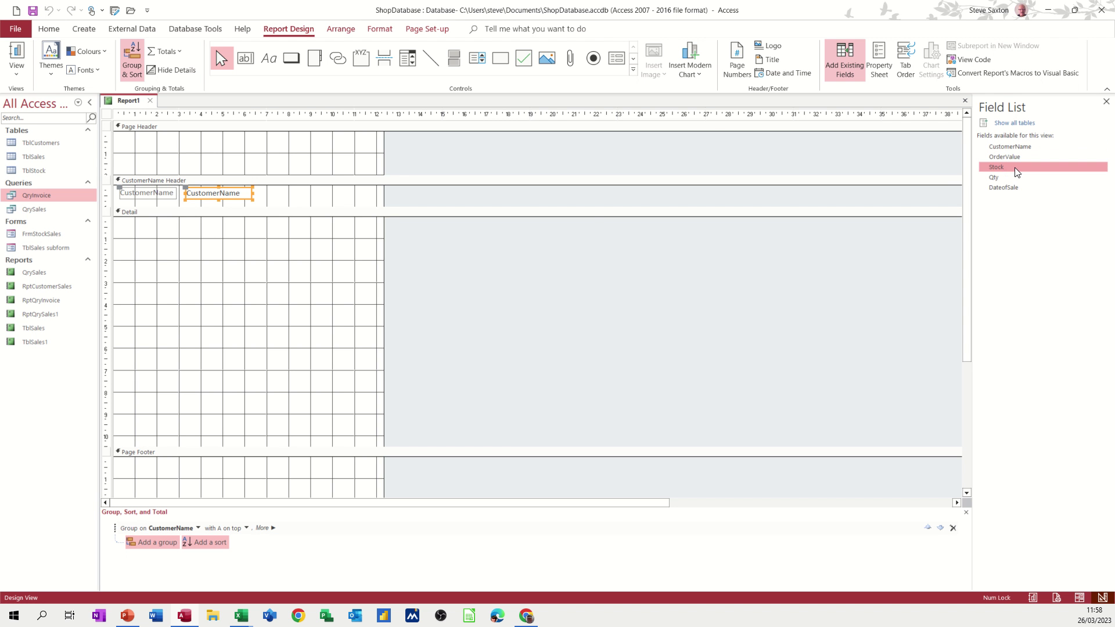
drag(1013, 166, 217, 226)
drag(992, 178, 236, 250)
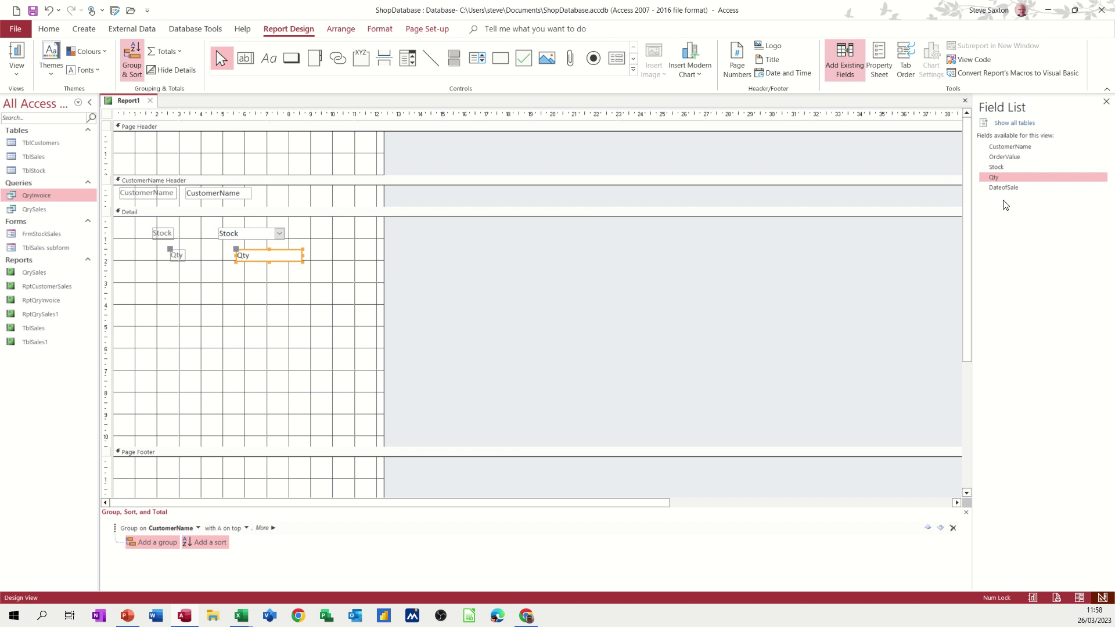
drag(990, 187, 241, 271)
Preview Report1 for the customer and 10/03/2023, checking the Bread Buns sales of 1, 6 and 4.
click(17, 55)
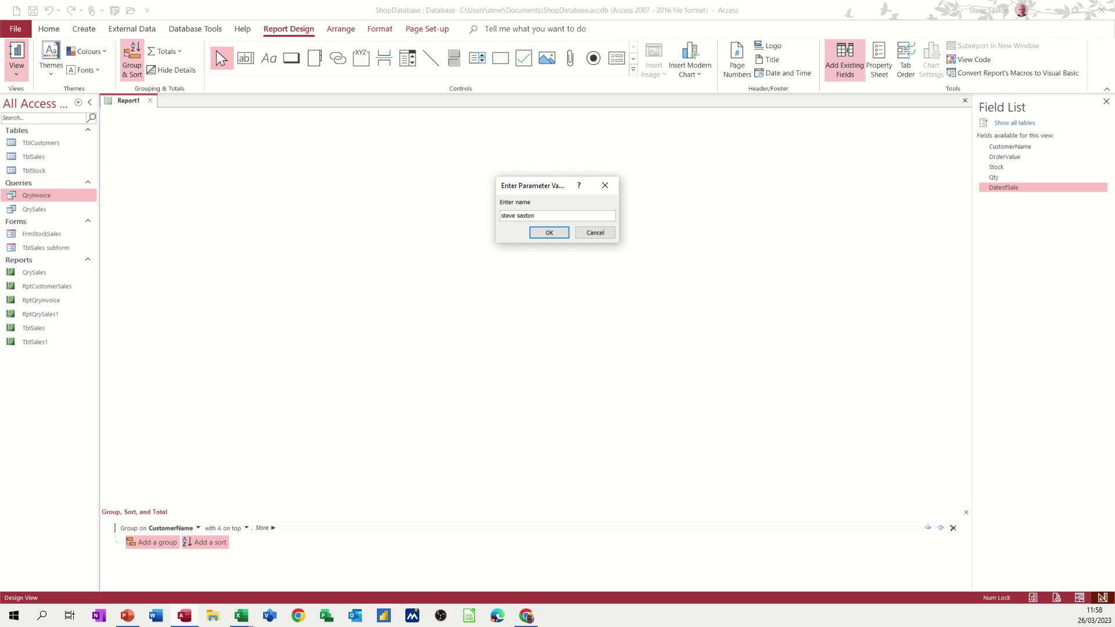
key(Return)
text(10/03/2023)
key(Return)
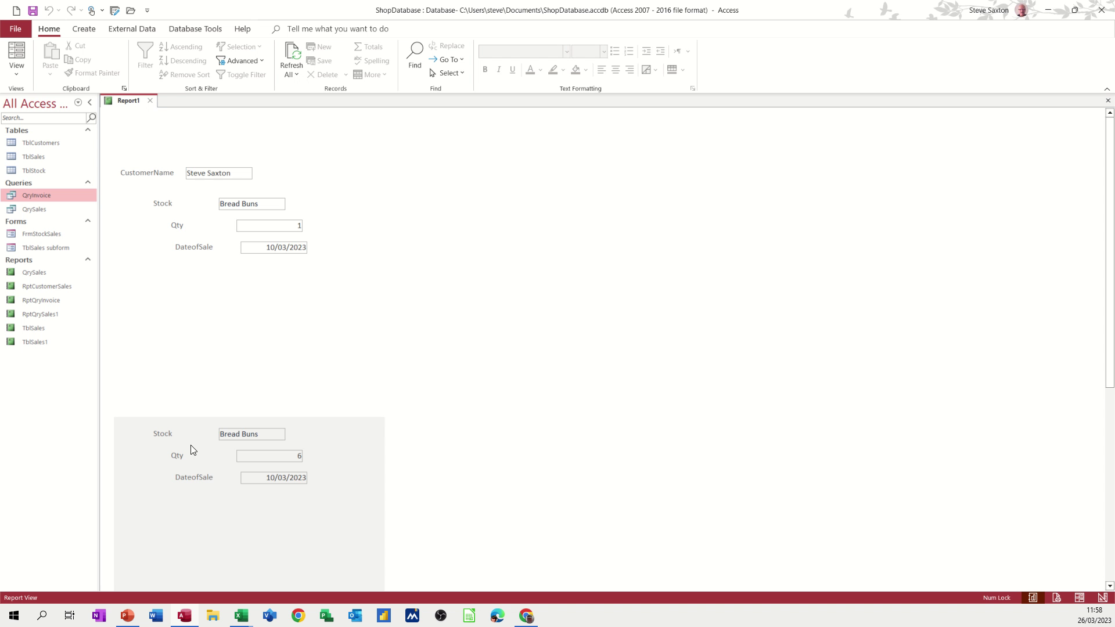
scroll(301, 406, down, 3)
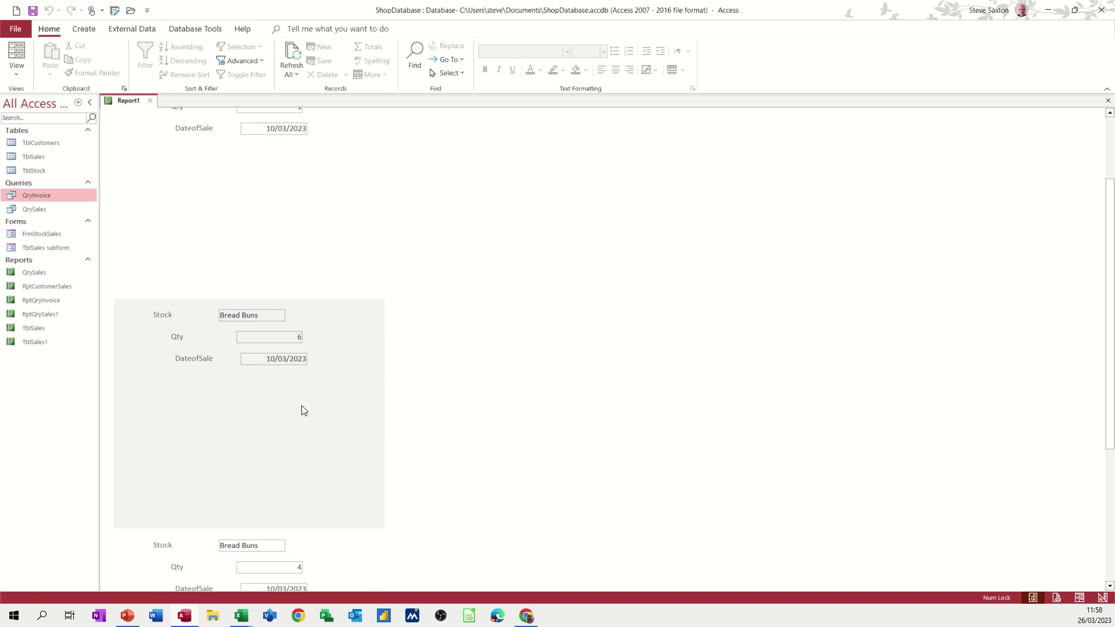
scroll(302, 407, down, 3)
scroll(296, 428, up, 4)
scroll(293, 434, up, 3)
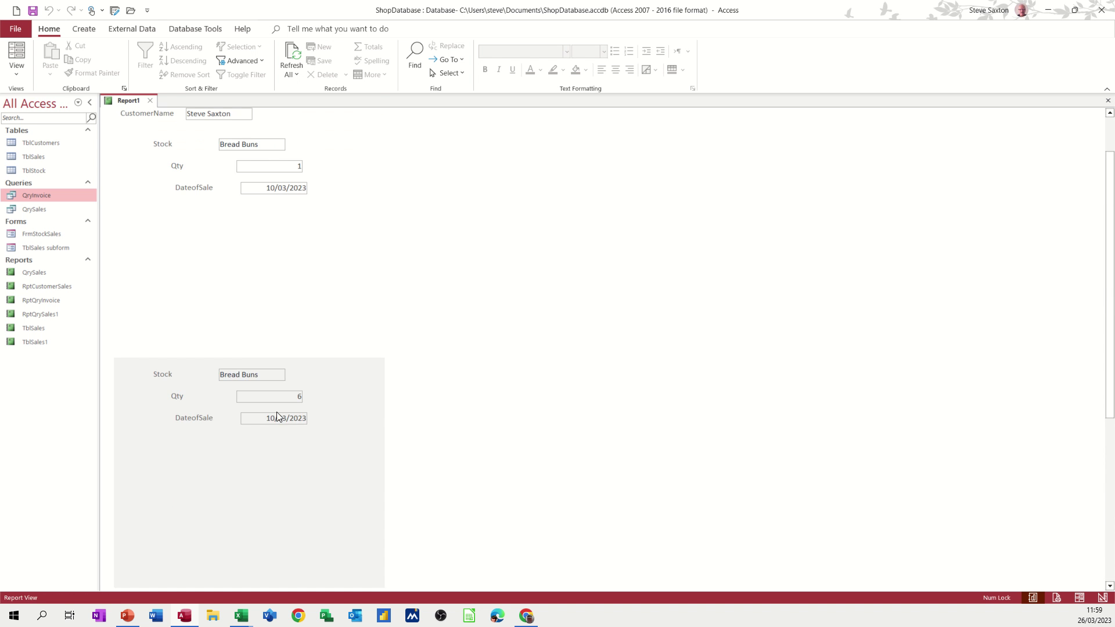
click(21, 78)
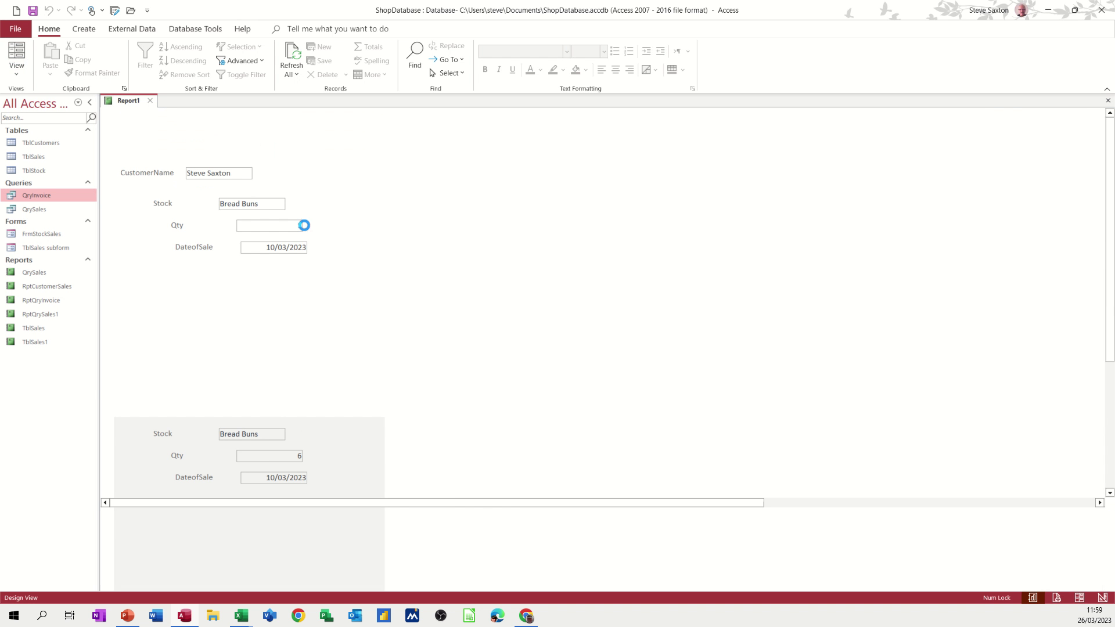
Line up Stock, Qty and DateofSale in one detail row, shrink the detail, and add OrderValue below.
click(30, 177)
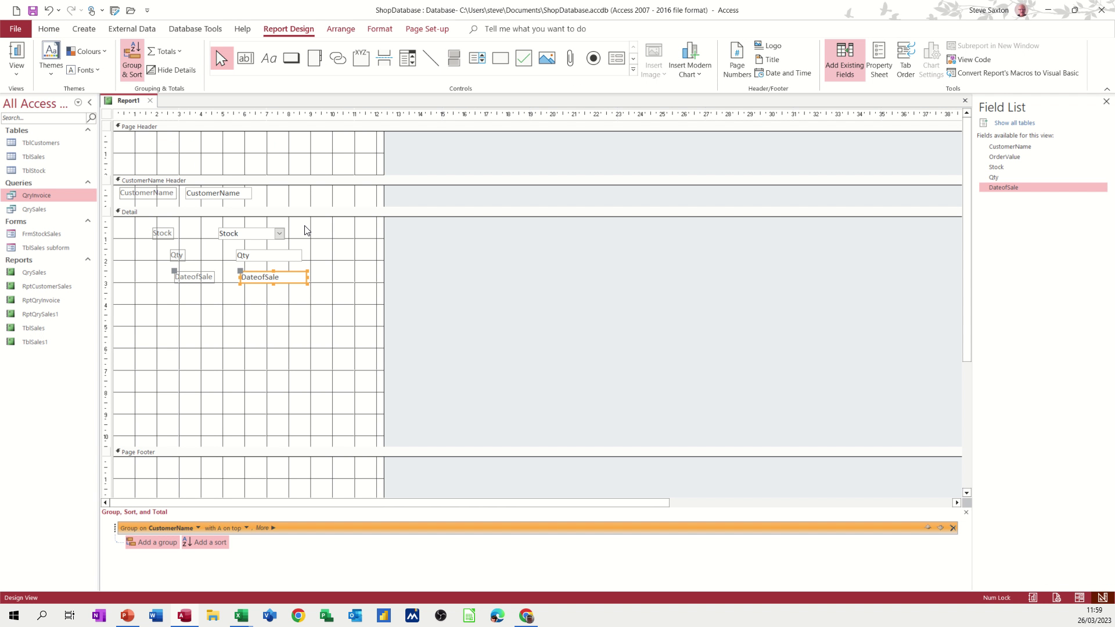
drag(257, 239, 341, 221)
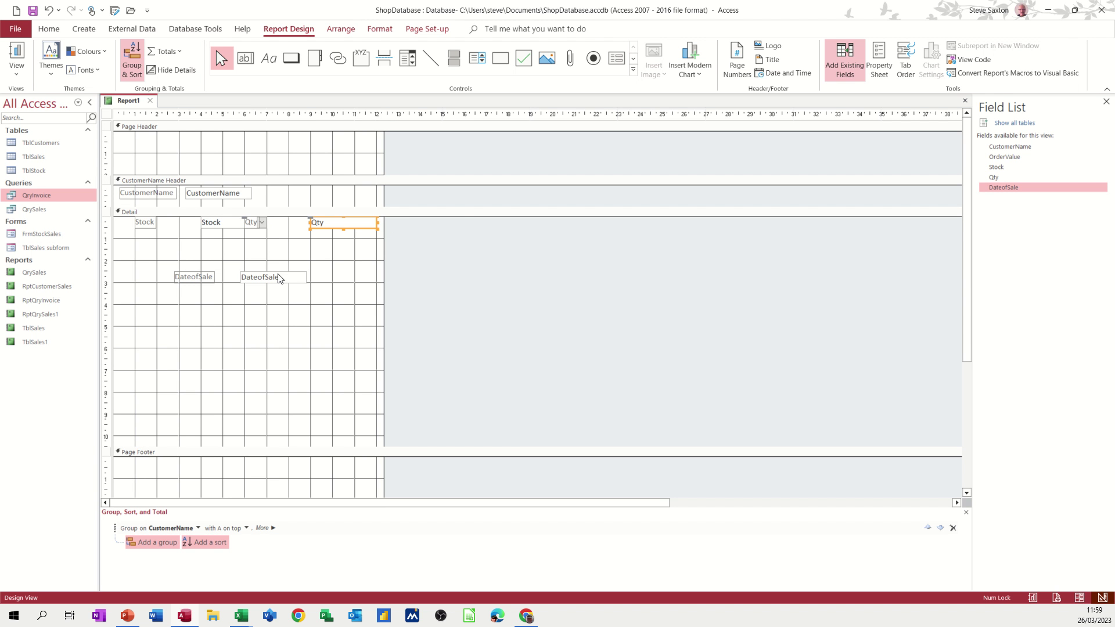
drag(278, 279, 465, 220)
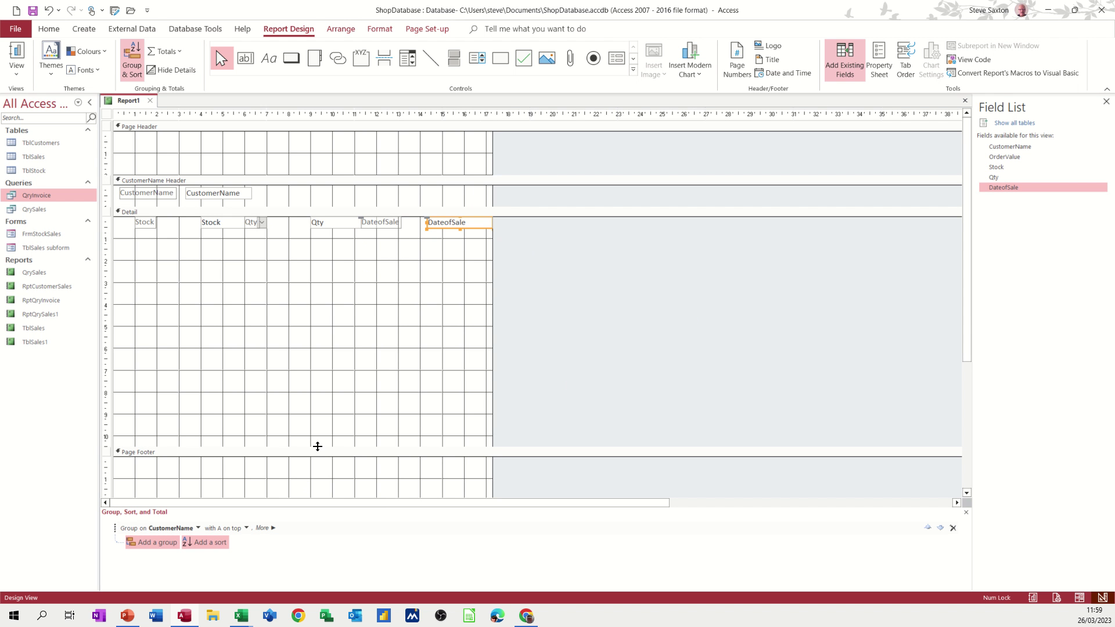
drag(318, 446, 343, 246)
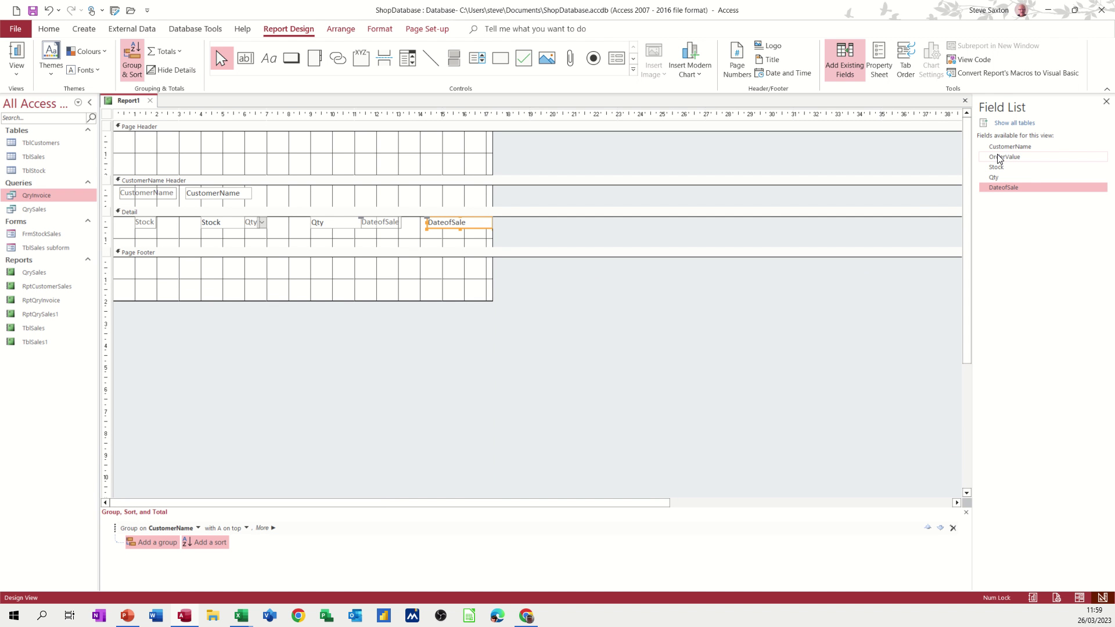
drag(1011, 161, 430, 248)
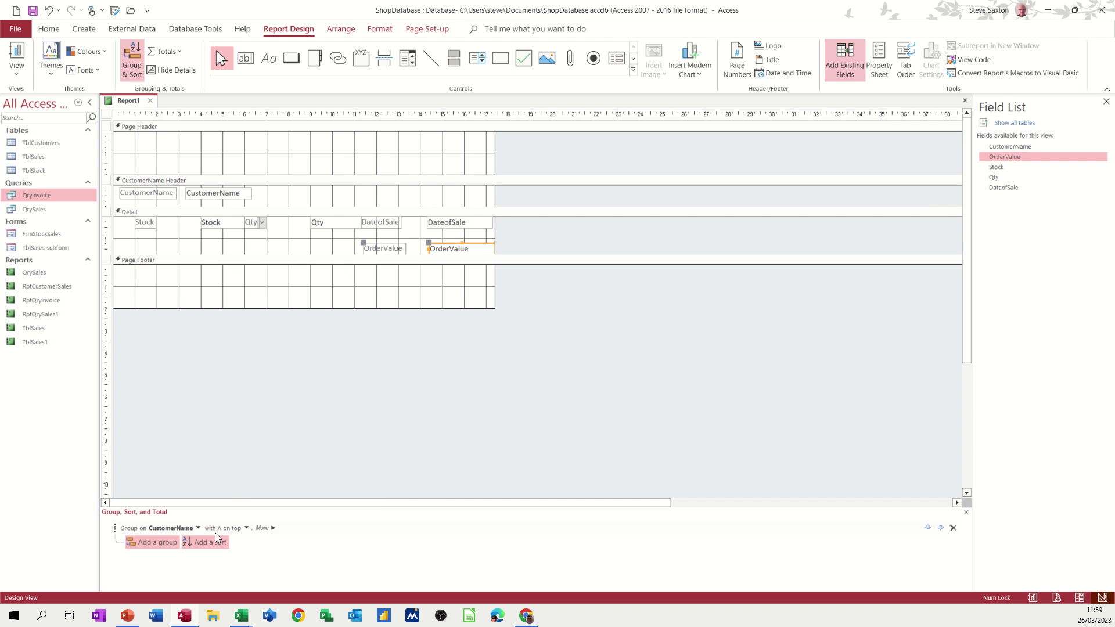
Add a CustomerName group footer holding an =Sum([ordervalue]) text box.
click(273, 529)
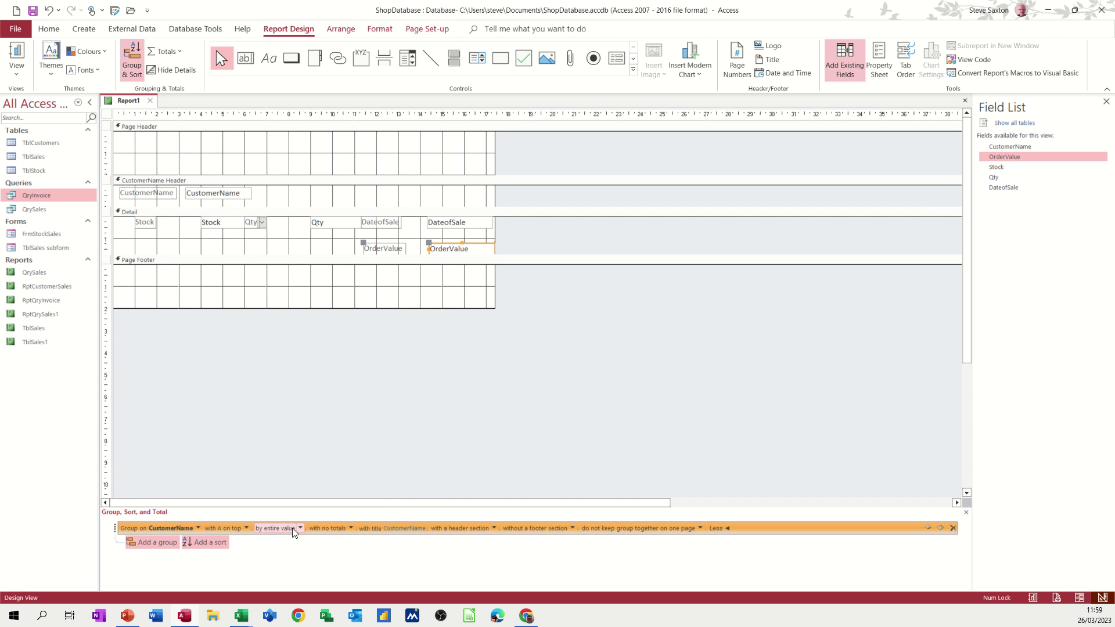
click(572, 527)
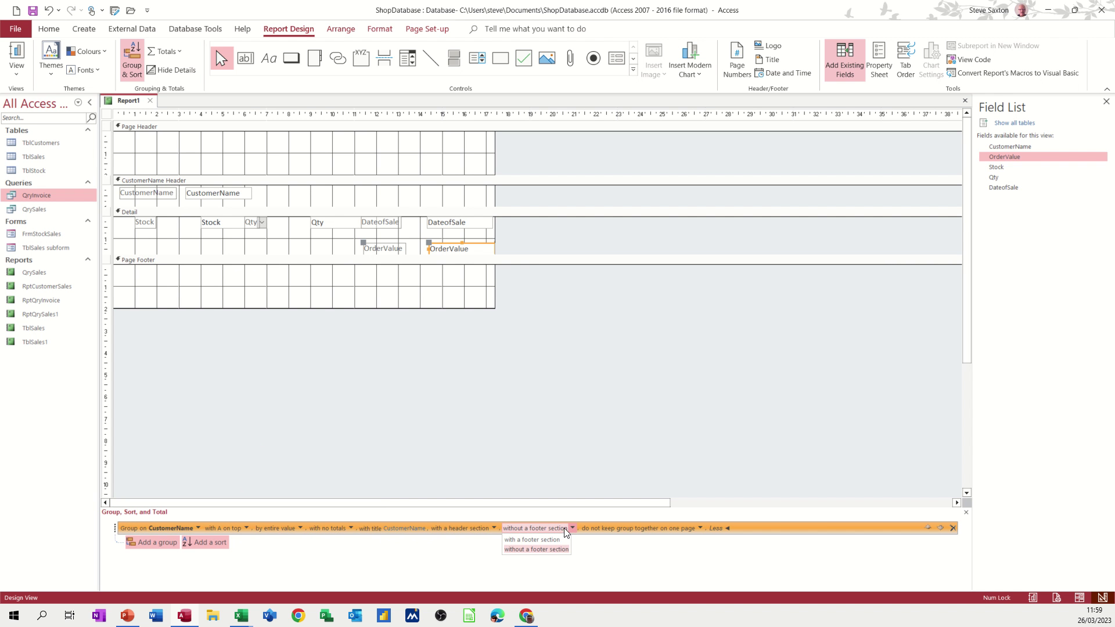
click(545, 538)
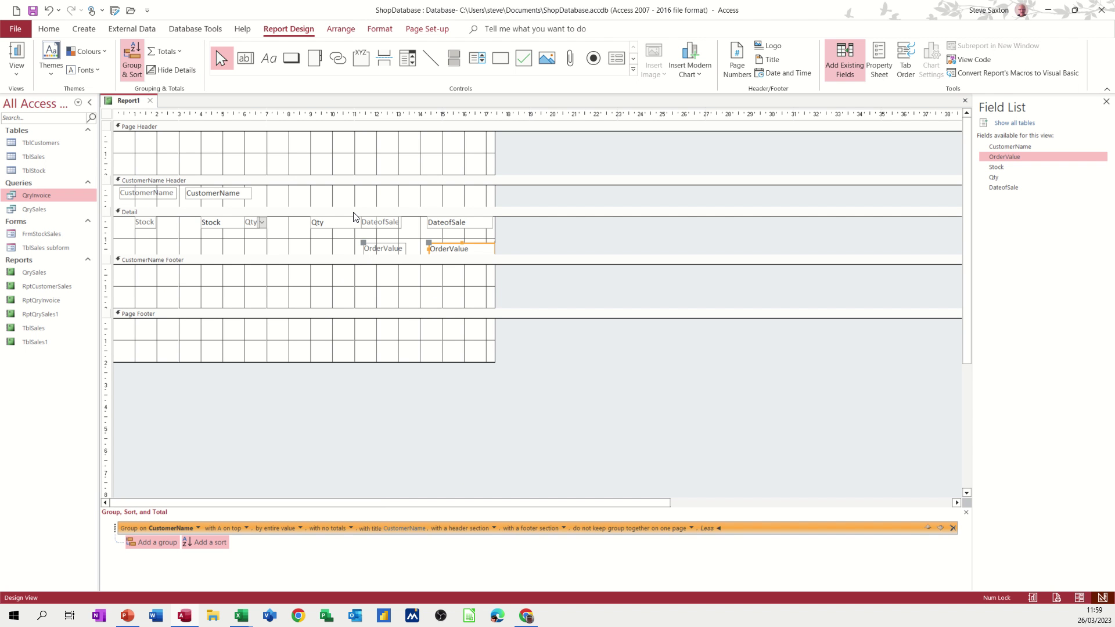
click(247, 58)
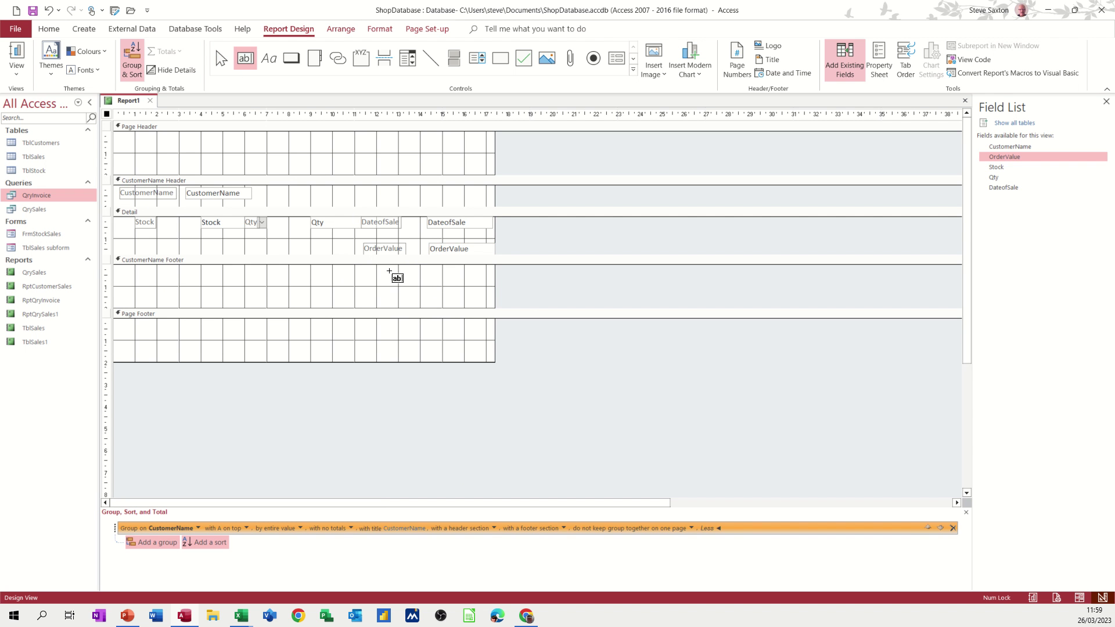
drag(376, 268, 451, 291)
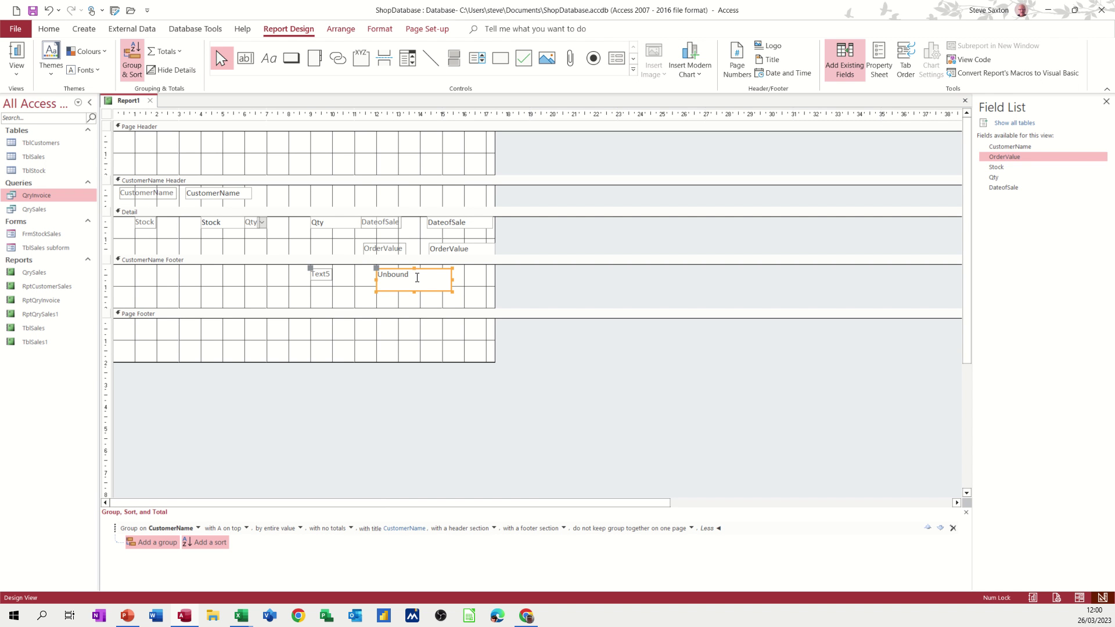
text(=sum([ordervalue)
click(452, 299)
Set the number format of the customer total box in its properties.
click(434, 286)
click(880, 62)
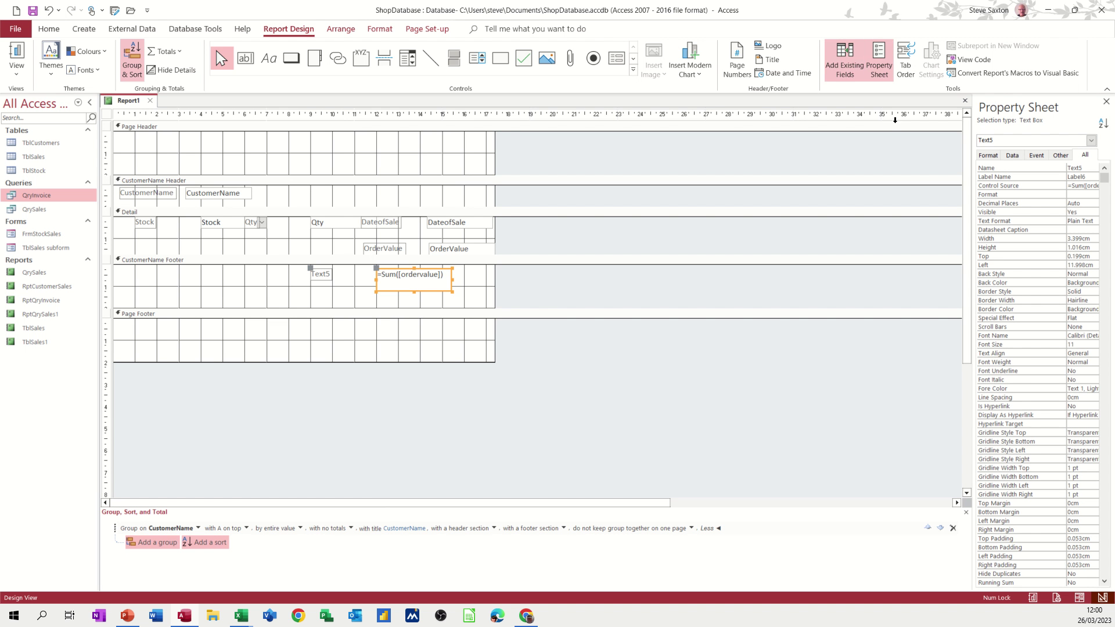
click(1075, 195)
text(currenc)
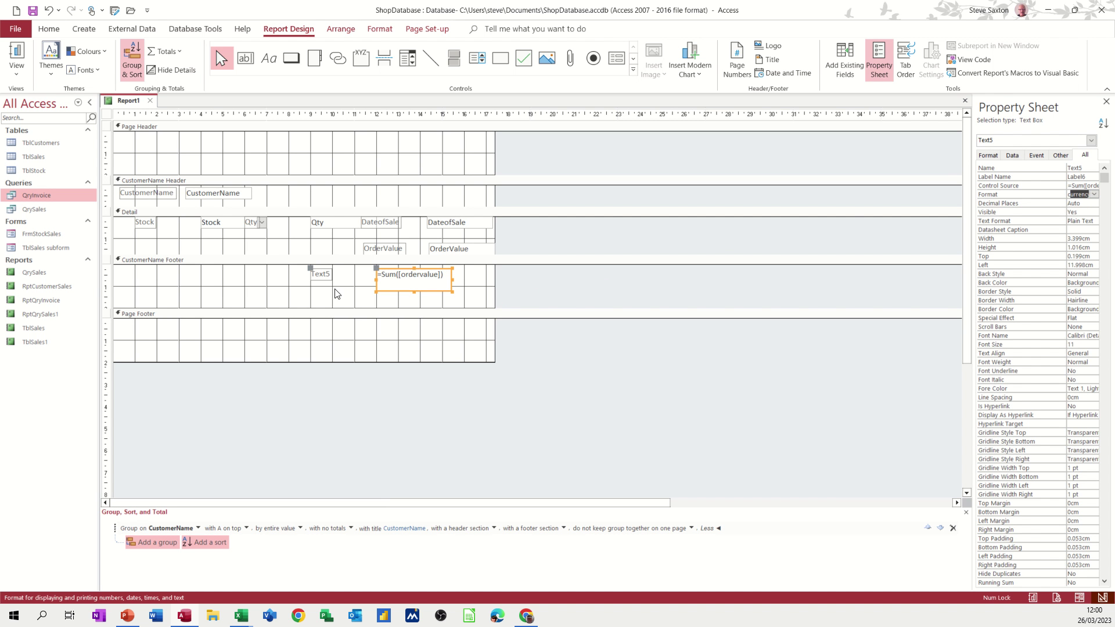
Widen the Text5 label and change its caption to Invoice Total.
click(321, 274)
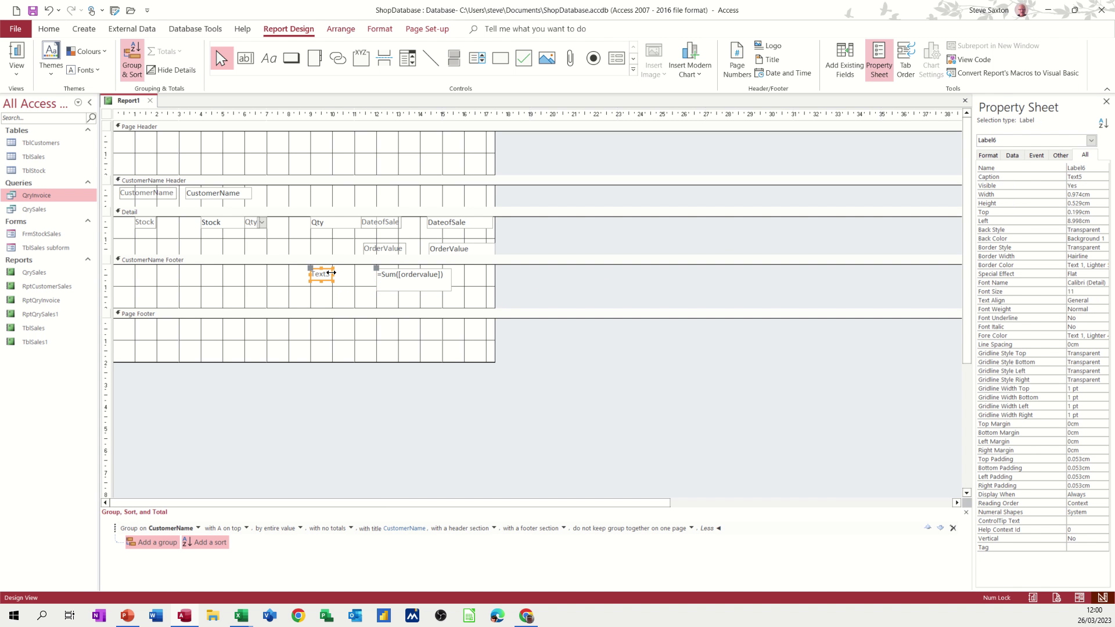
drag(330, 274, 364, 274)
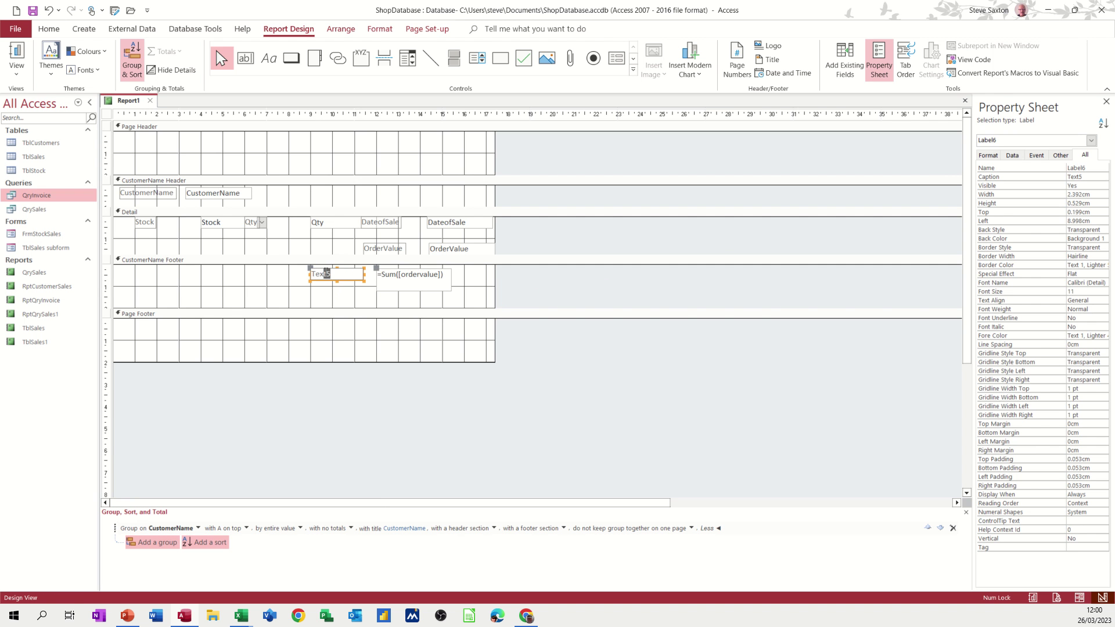
click(342, 326)
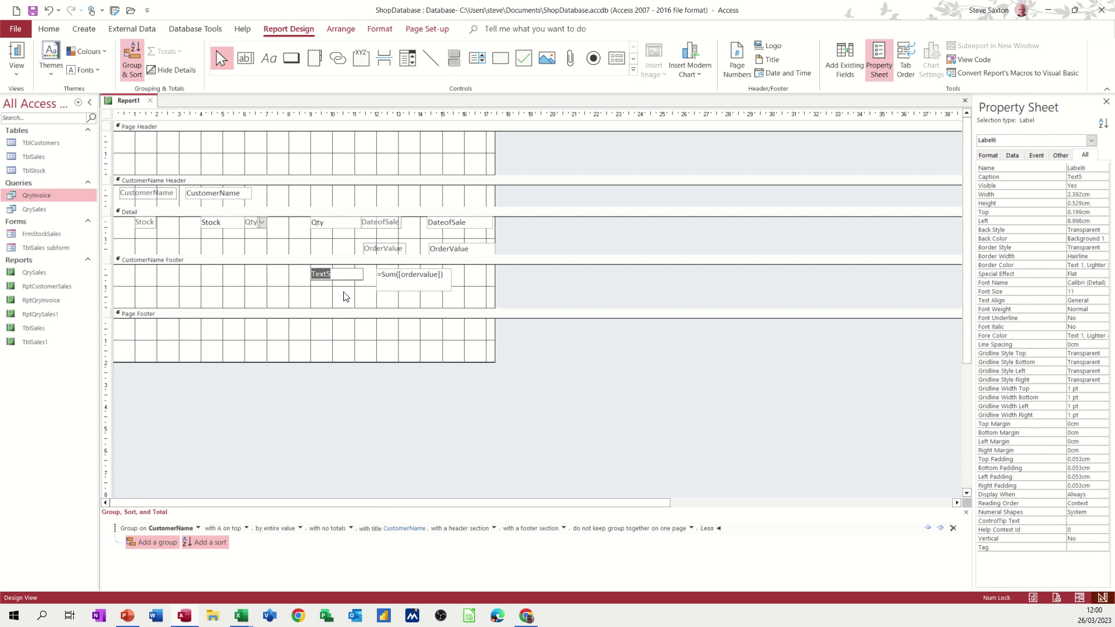
key(BackSpace)
text(Invoice Total)
click(407, 301)
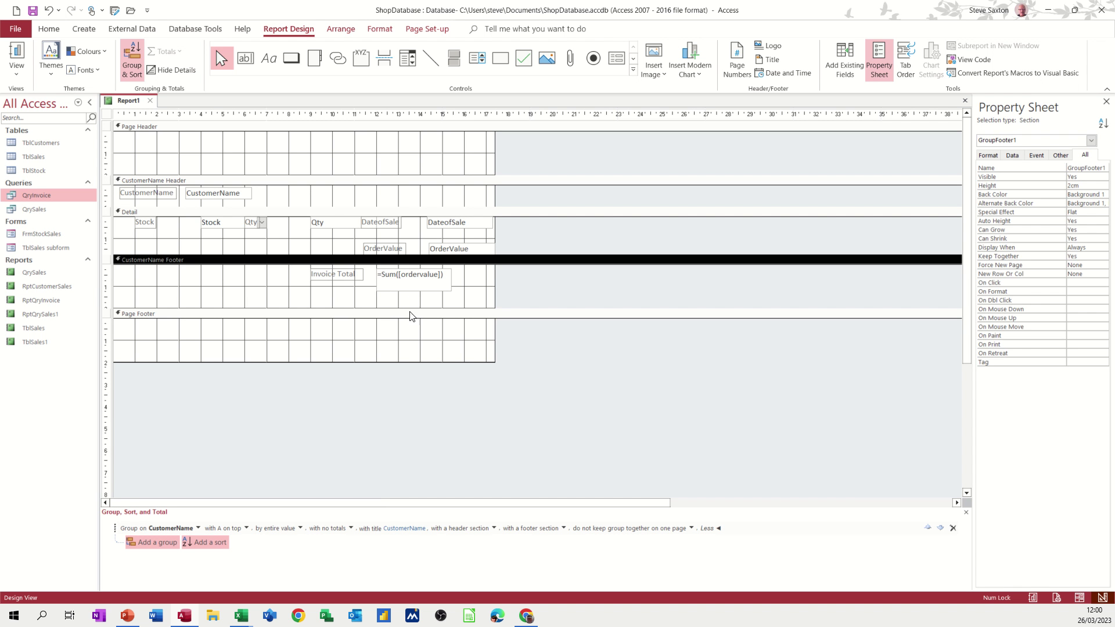
Move the order-value sum box further right in the footer and make it bold.
drag(414, 292, 449, 286)
click(383, 283)
click(421, 281)
click(374, 30)
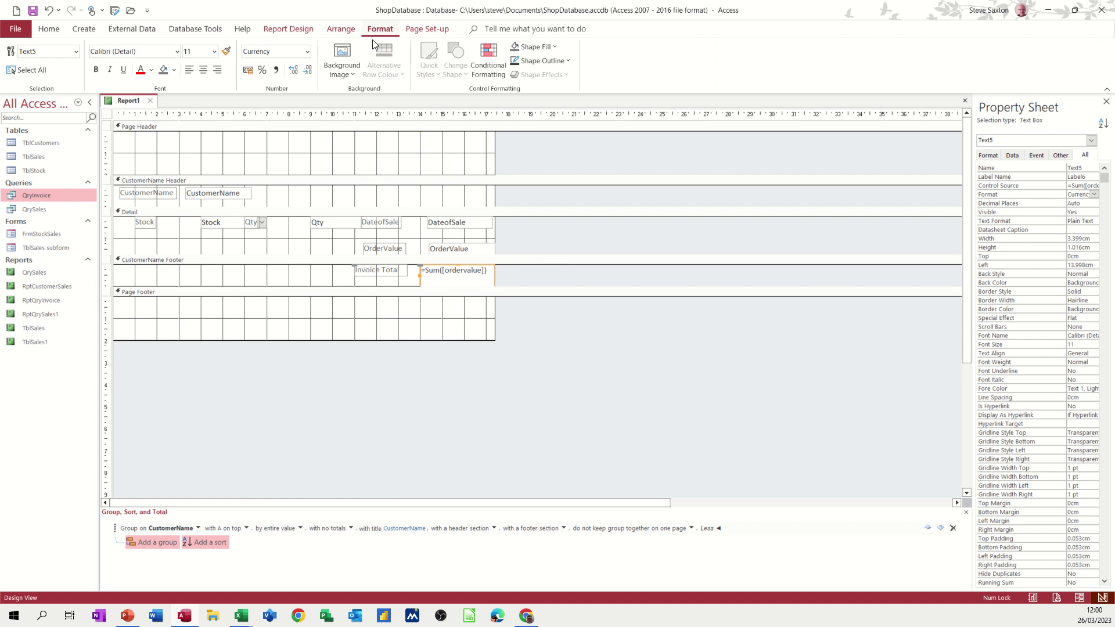
click(96, 71)
Bold the CustomerName box, delete its header label, and move the box to the left edge.
click(208, 196)
click(96, 70)
click(134, 192)
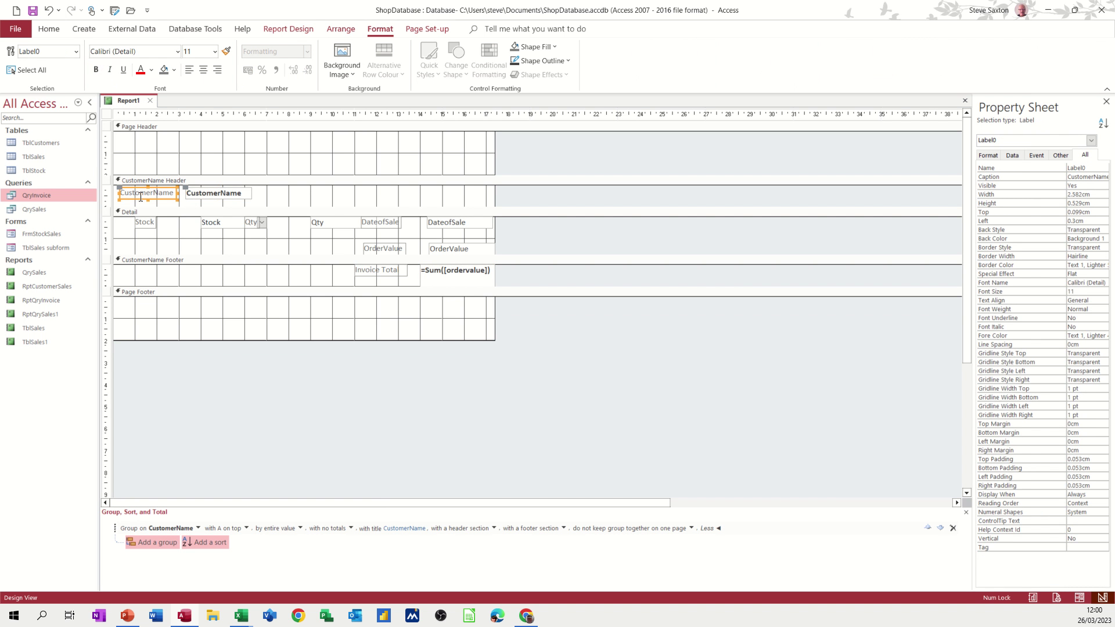
key(Delete)
drag(201, 192, 131, 189)
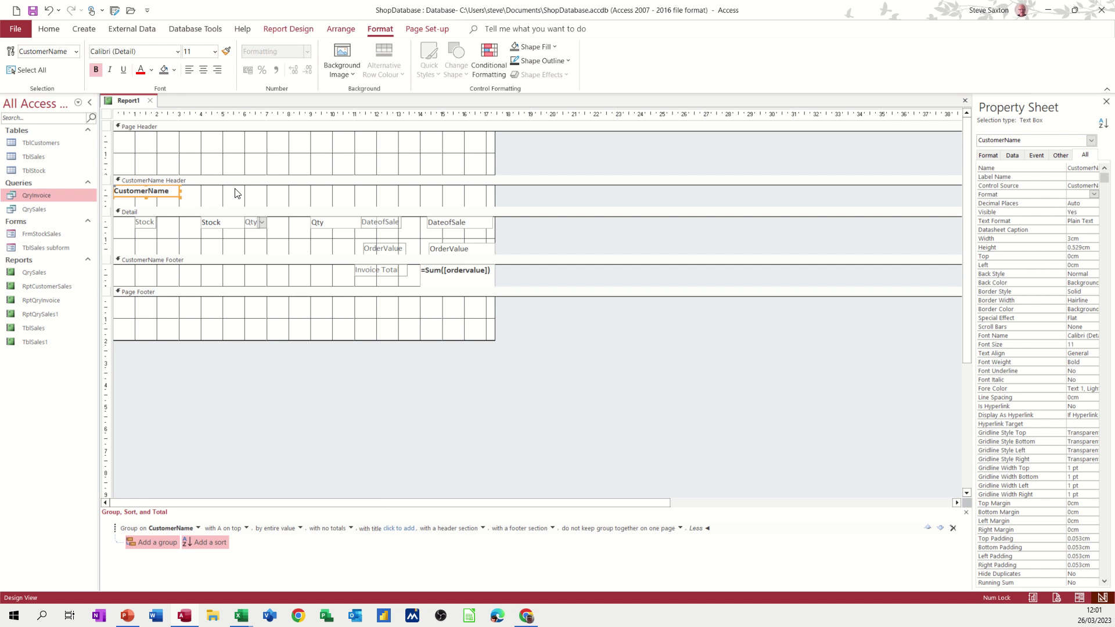
Run the report in Report View, entering the customer's name and the date 20/3.
click(299, 34)
click(19, 52)
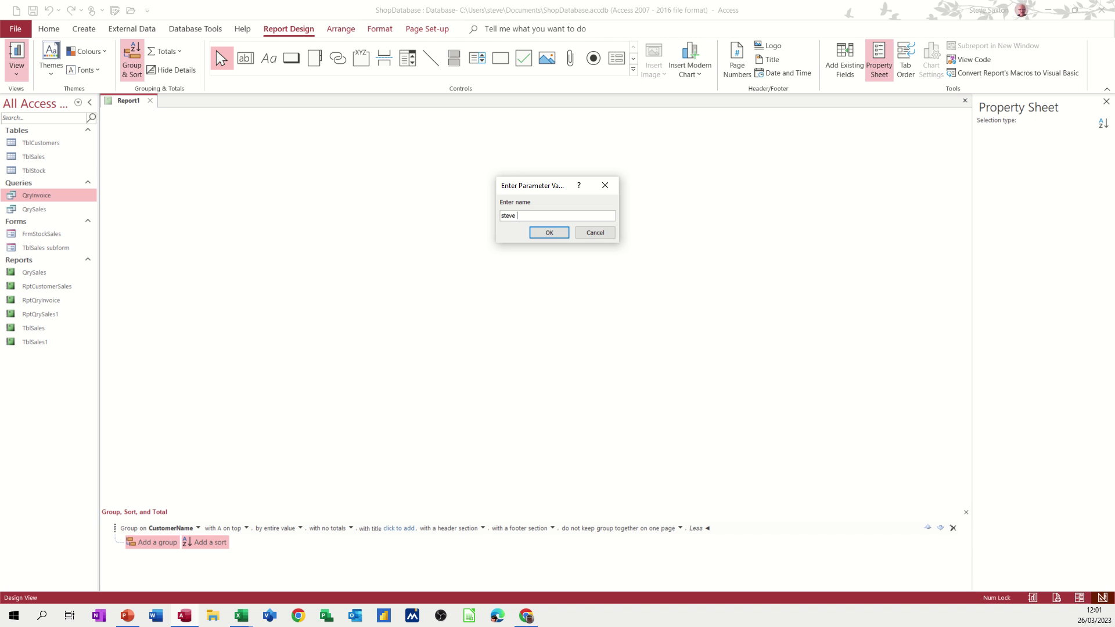
text(steve saxton)
key(Return)
text(20/3/23)
key(Return)
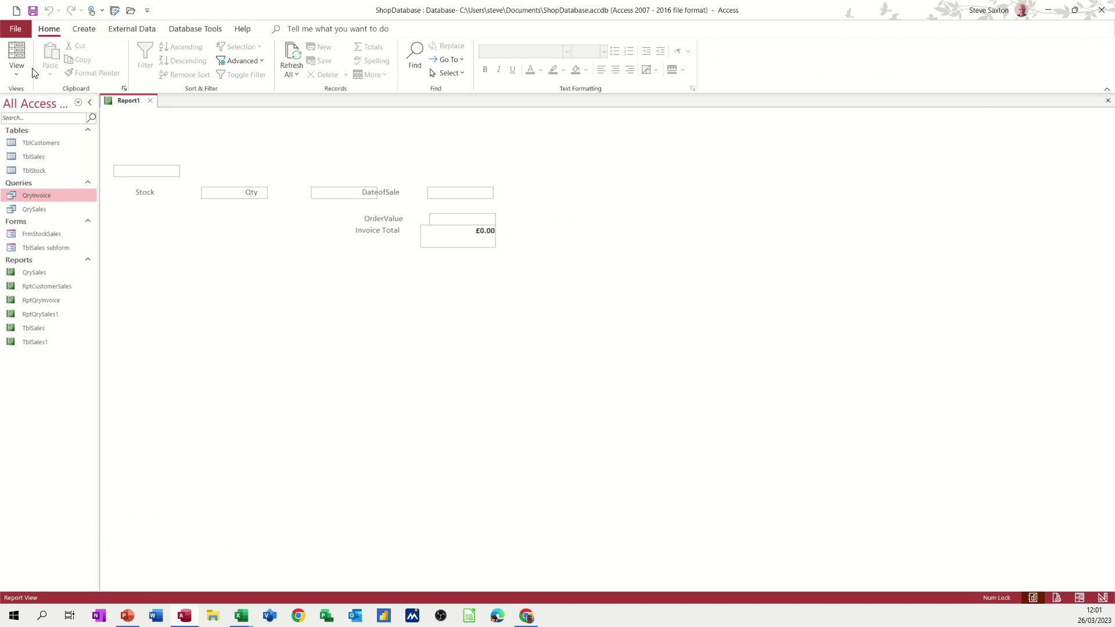
Rerun the report for the customer on 10/03/2023, showing three Bread Buns sales totalling £11.00.
click(16, 75)
click(45, 179)
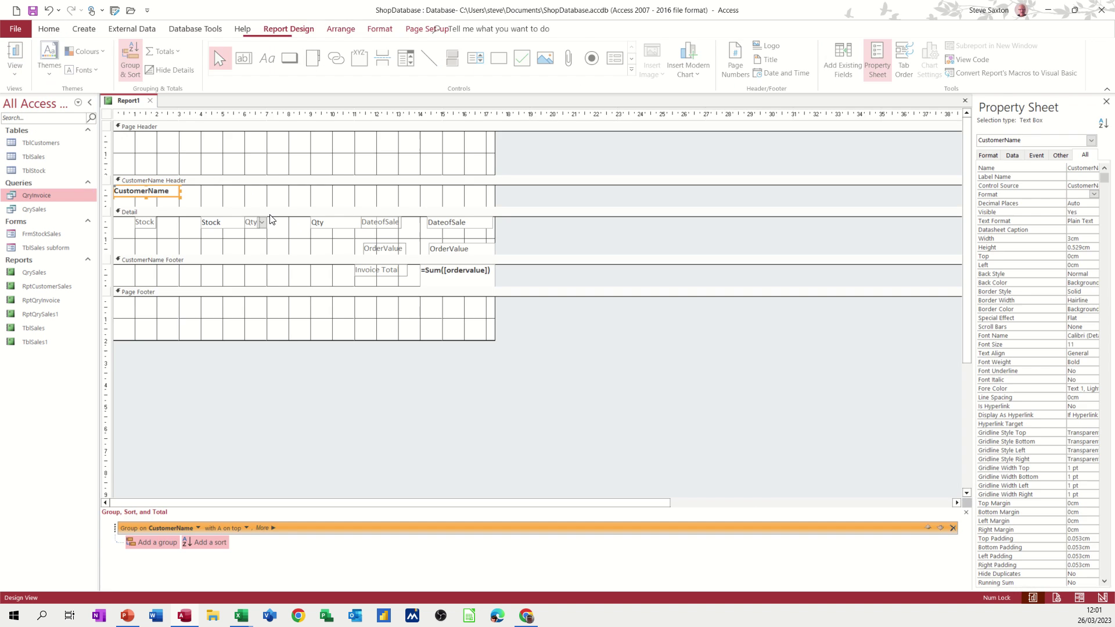
click(17, 55)
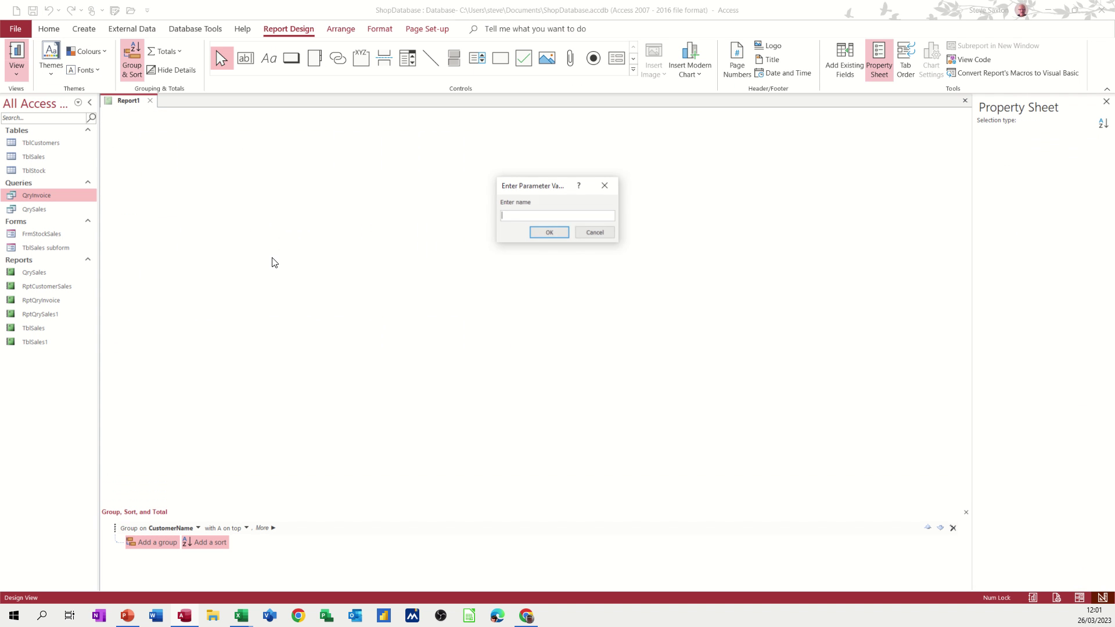
text(steve saxton)
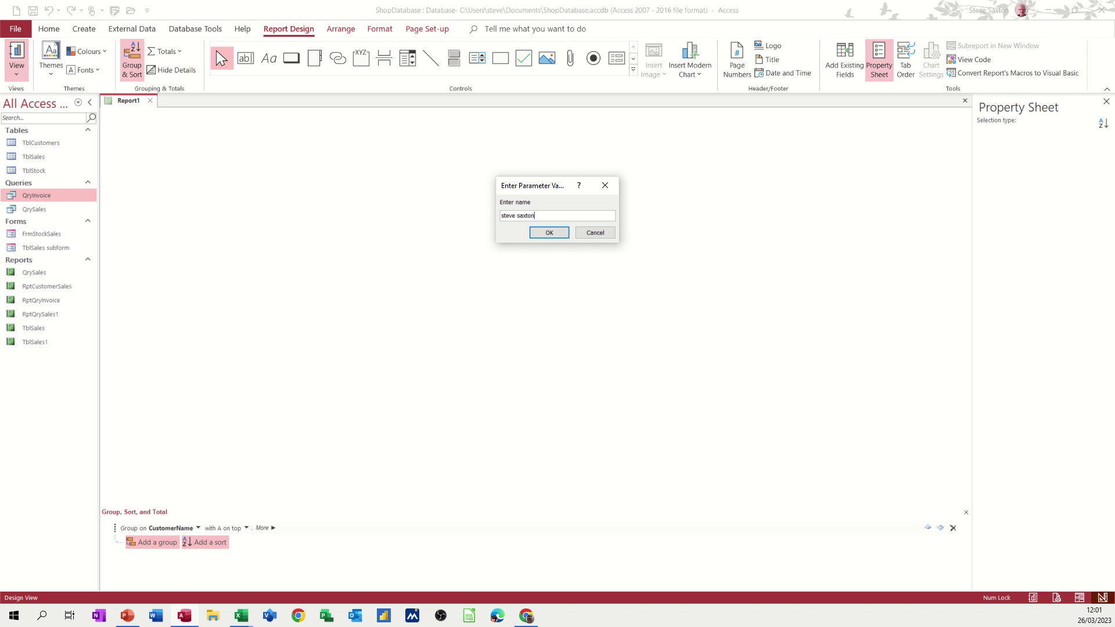
key(Return)
text(10/3/23)
key(Return)
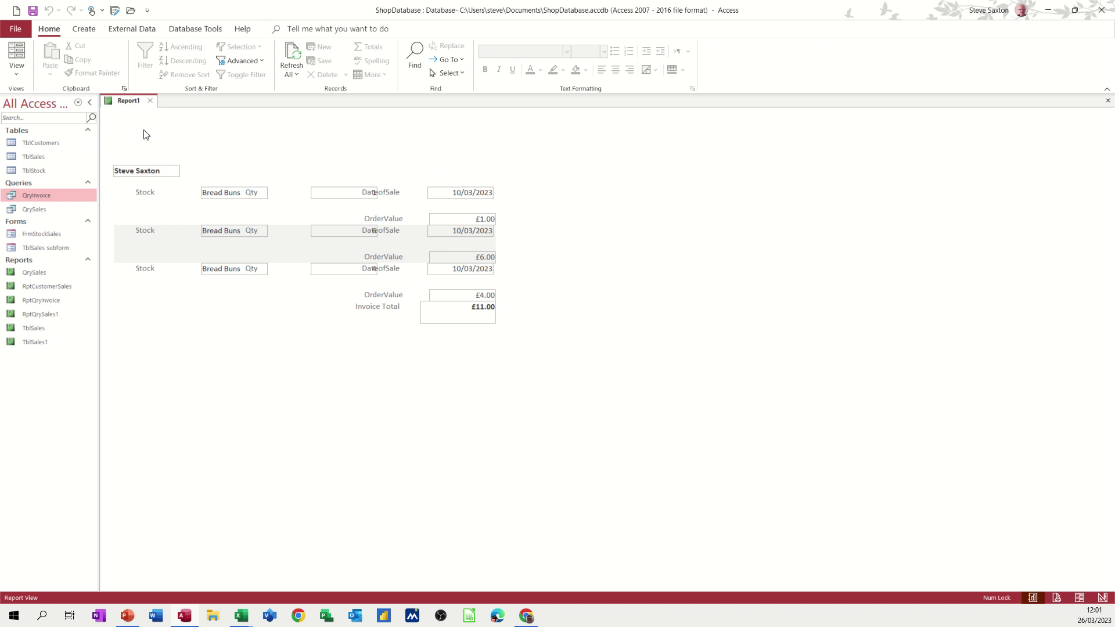
Return to Design View and delete the DateofSale label from the Detail row.
click(16, 69)
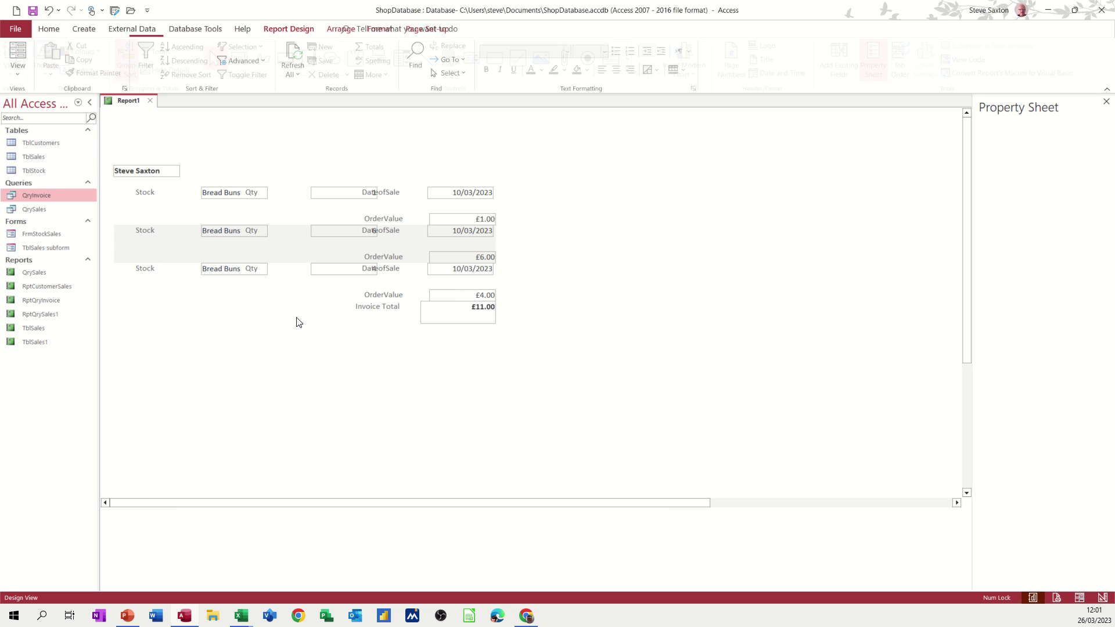
click(37, 179)
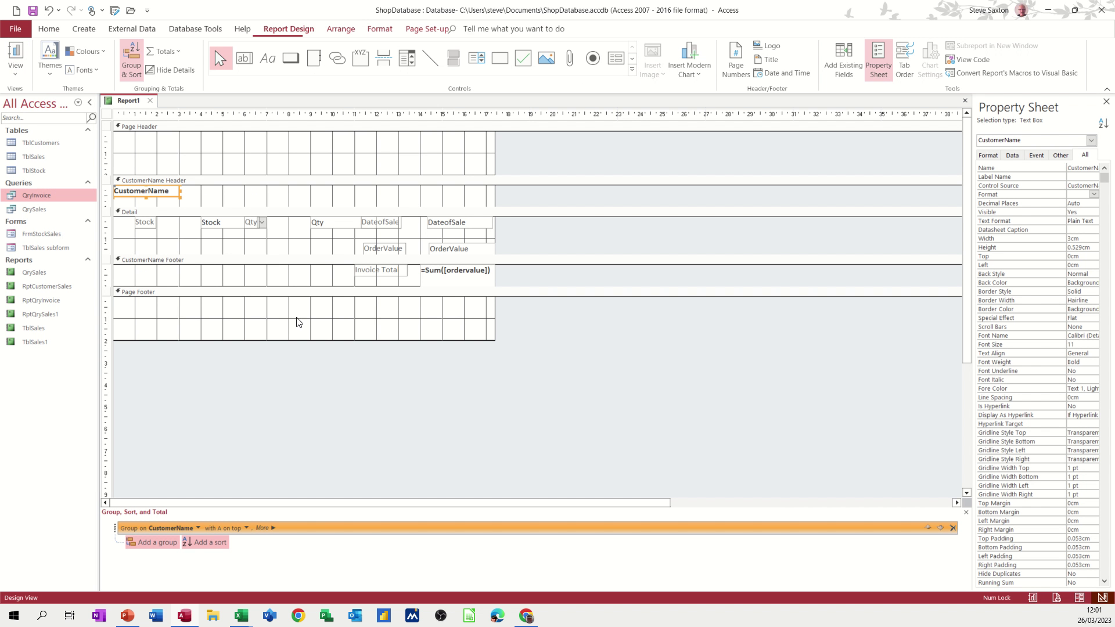
click(391, 273)
click(393, 224)
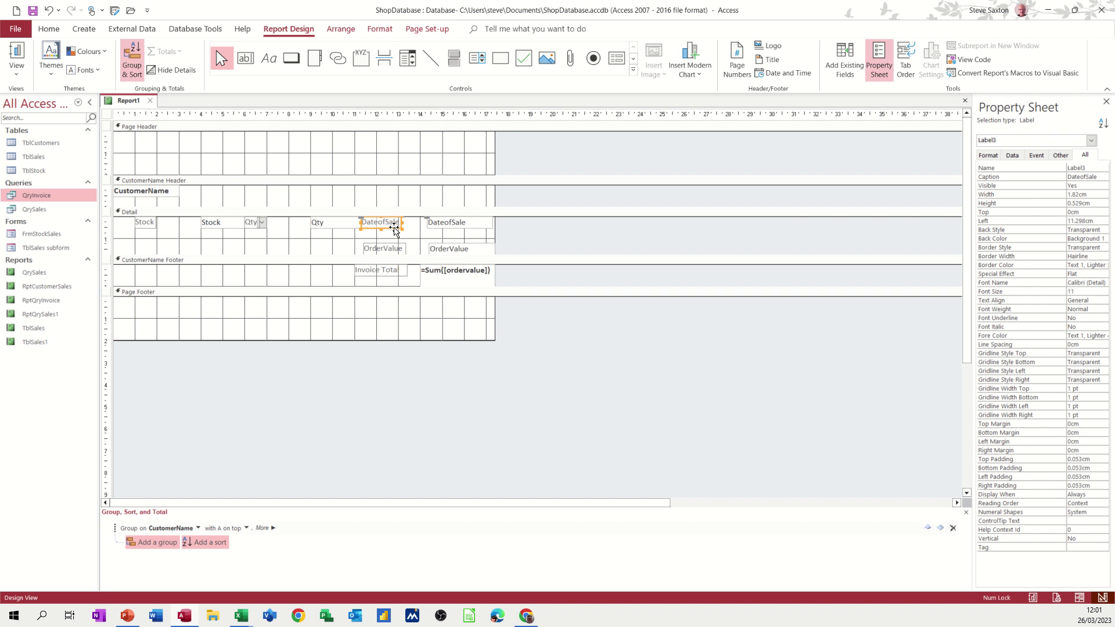
key(Delete)
Move the OrderValue label left under Qty and make the CustomerName footer taller.
click(341, 227)
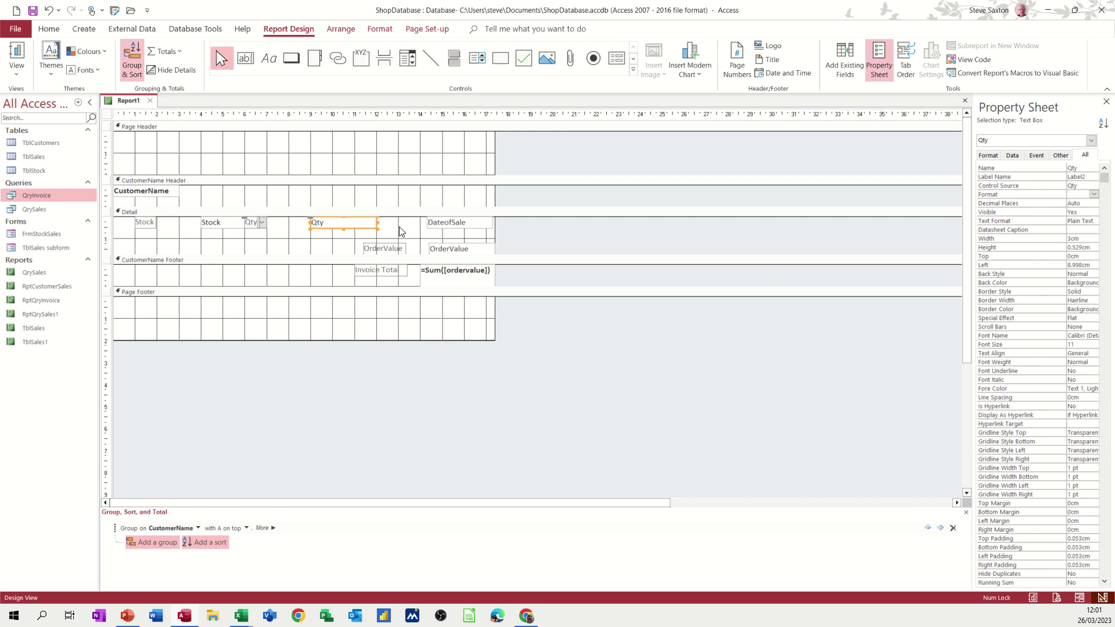
click(383, 248)
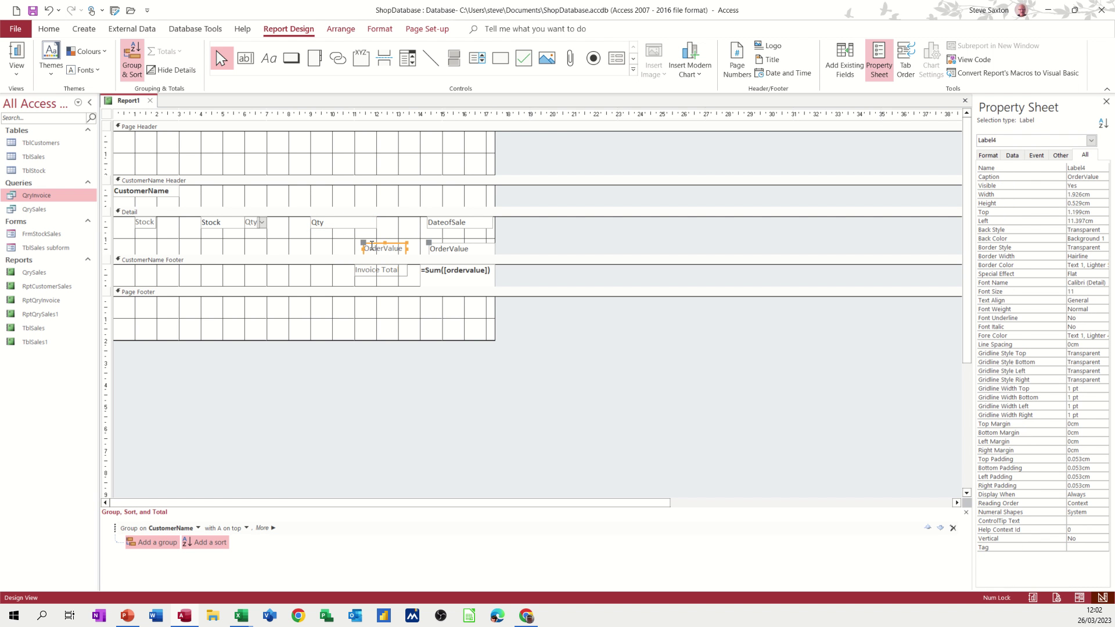
drag(364, 243, 311, 241)
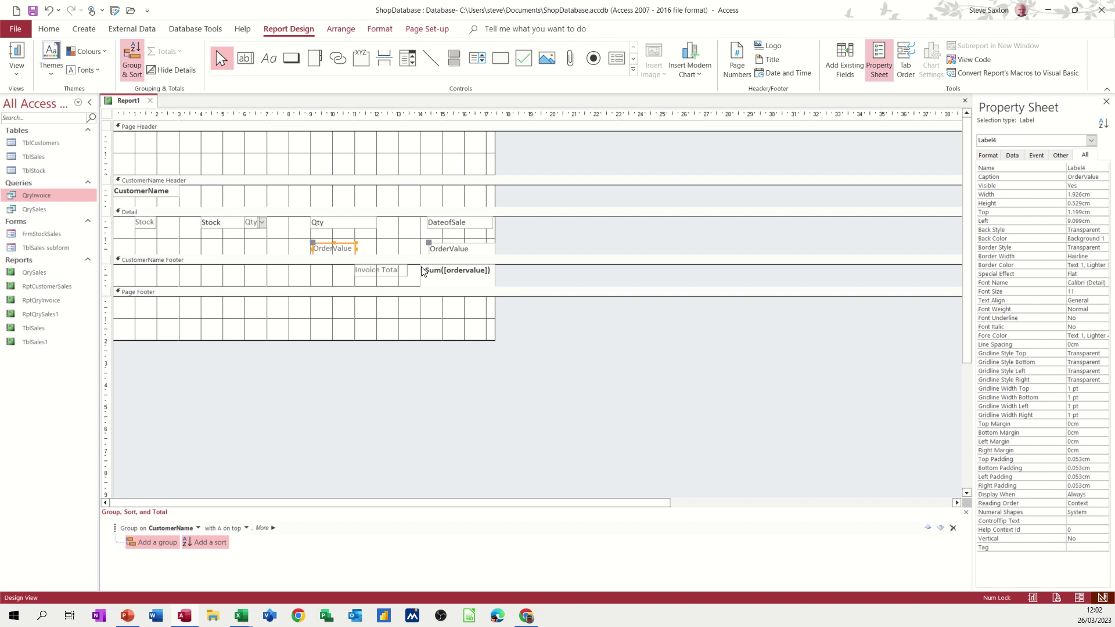
click(388, 273)
click(433, 278)
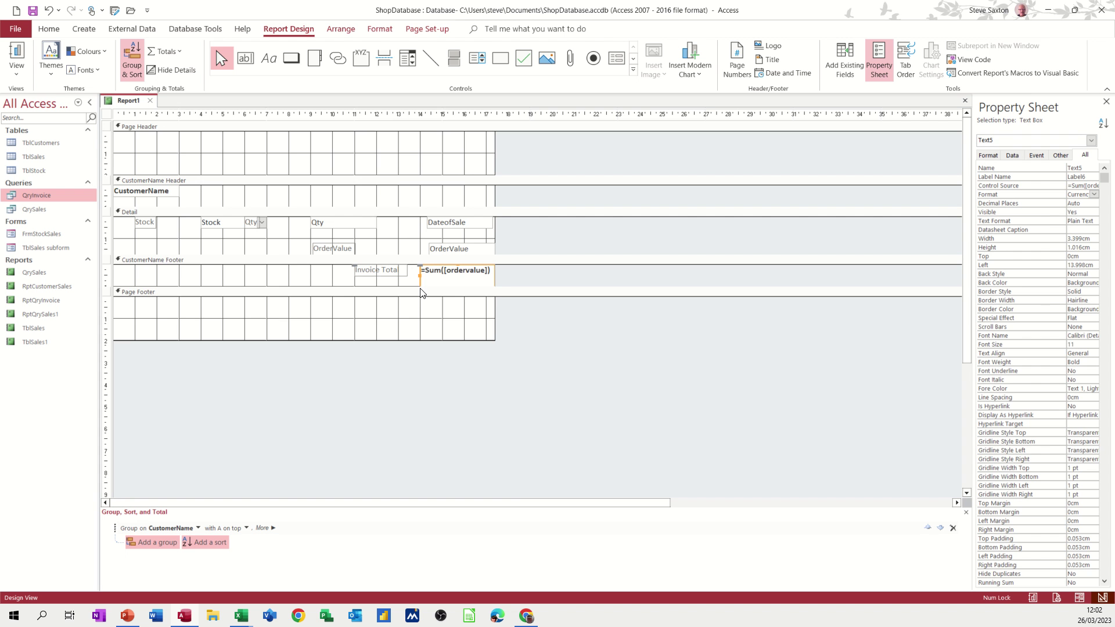
drag(420, 287, 448, 296)
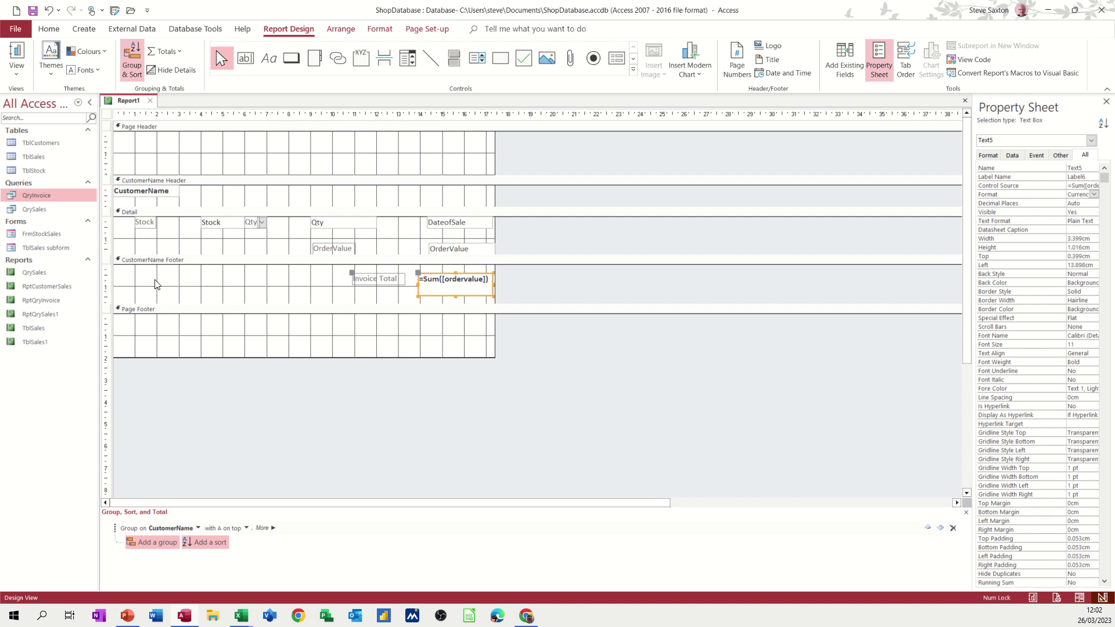
Set Border Style to Transparent for all Detail row controls, including OrderValue.
click(105, 221)
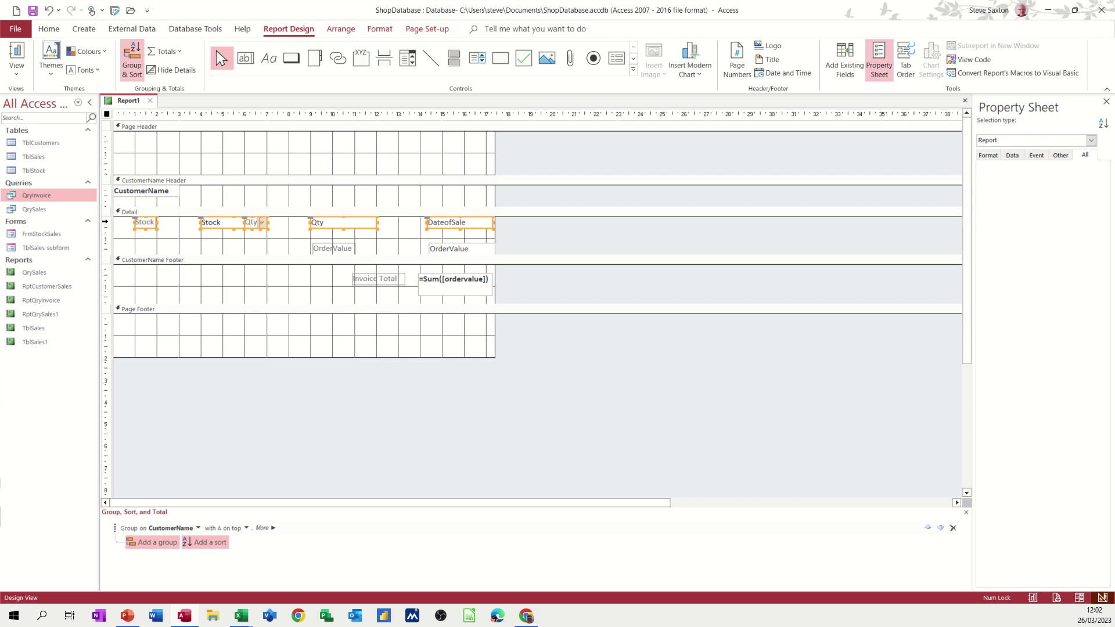
drag(105, 221, 106, 251)
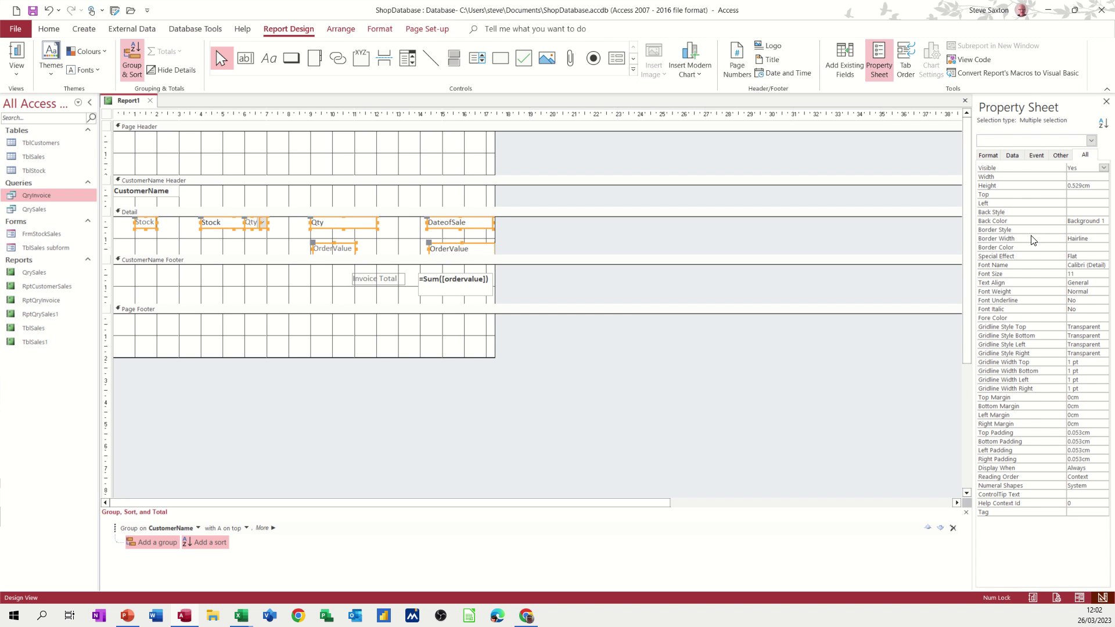
click(1080, 230)
click(1103, 229)
click(1085, 238)
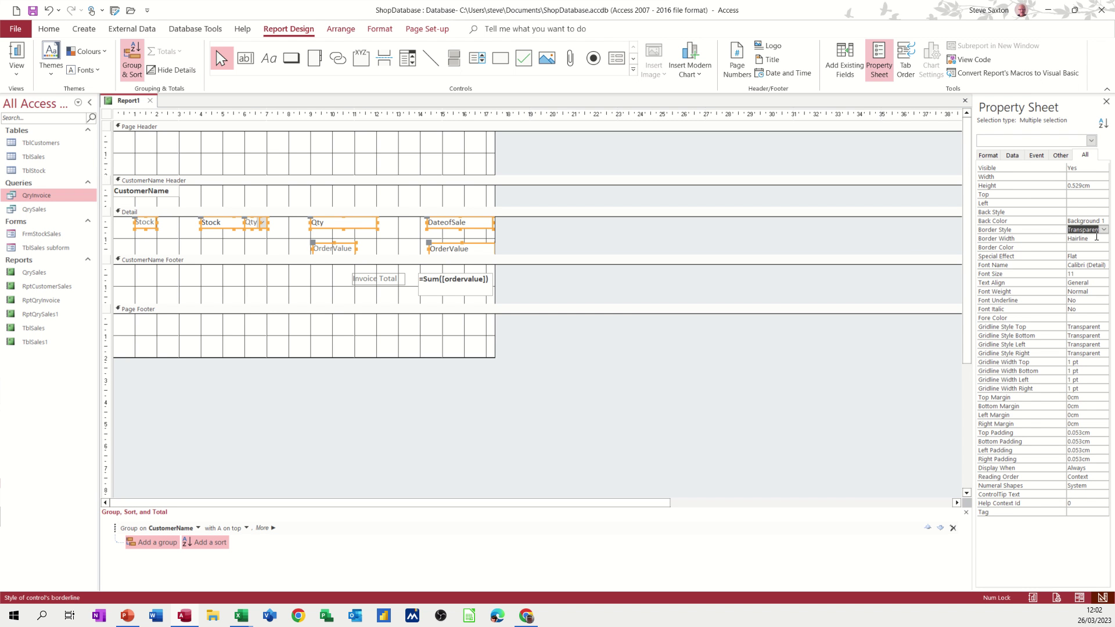
Set Border Style to Transparent for the Invoice Total label, sum box and CustomerName box.
click(108, 281)
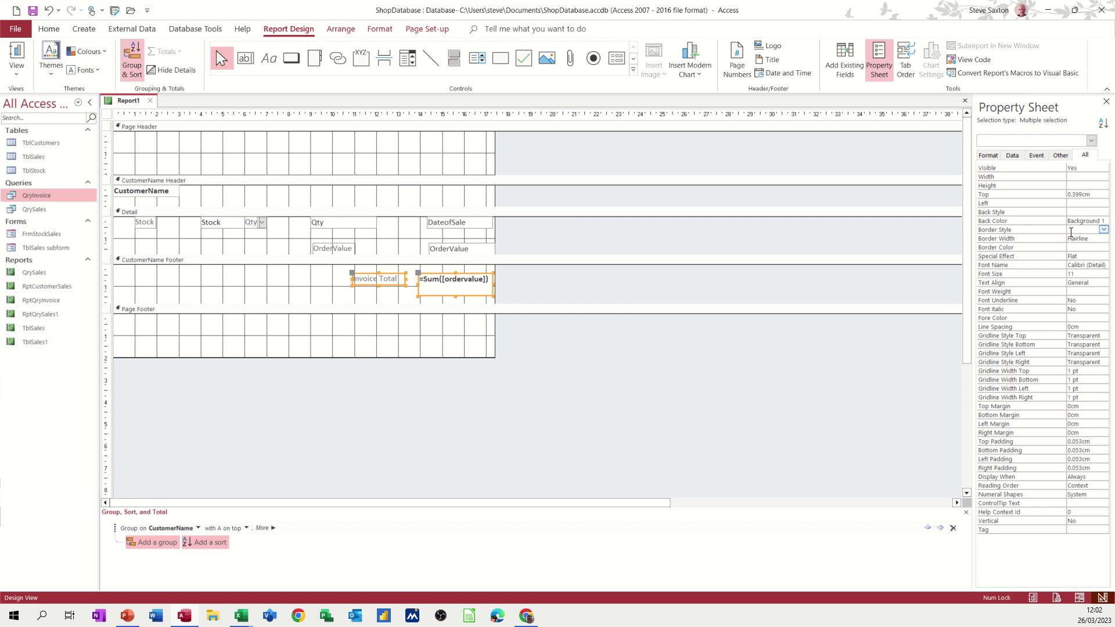
click(1103, 230)
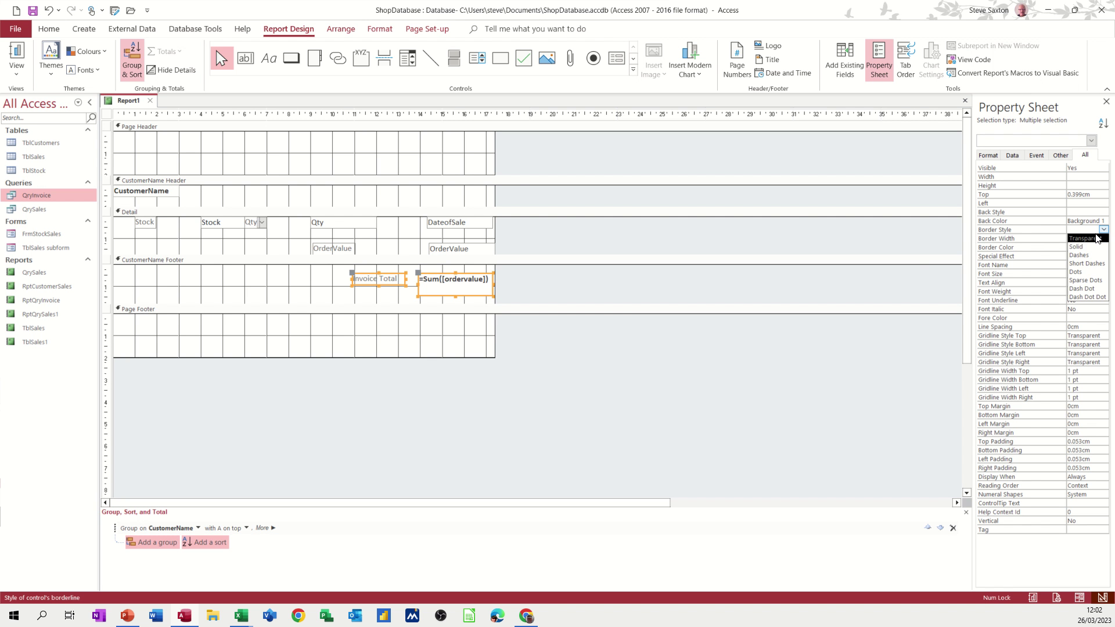
click(1083, 238)
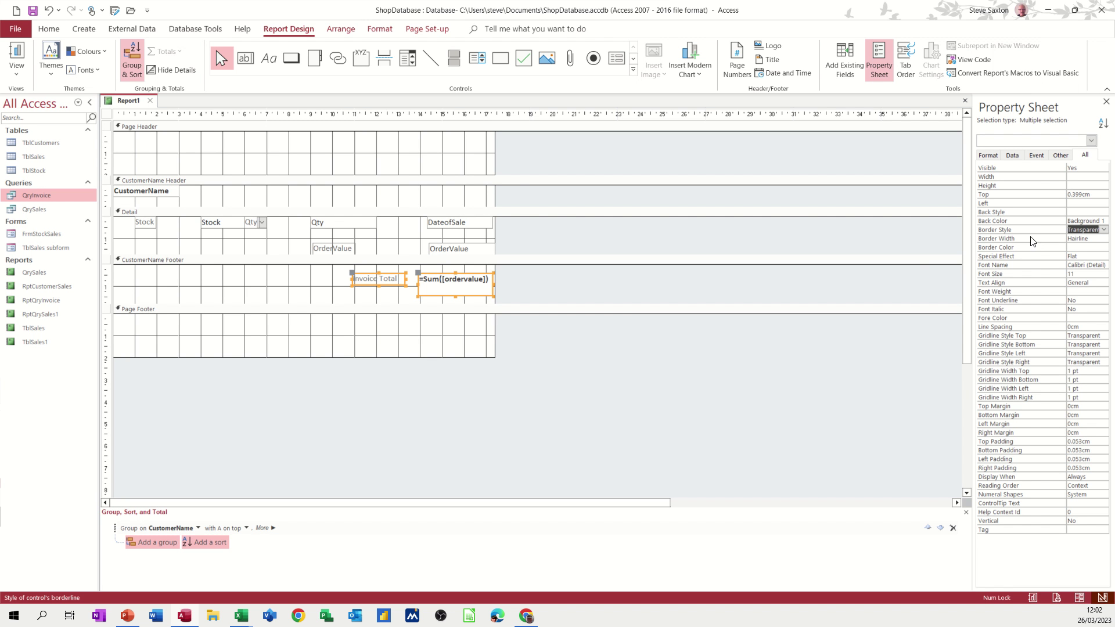
click(120, 191)
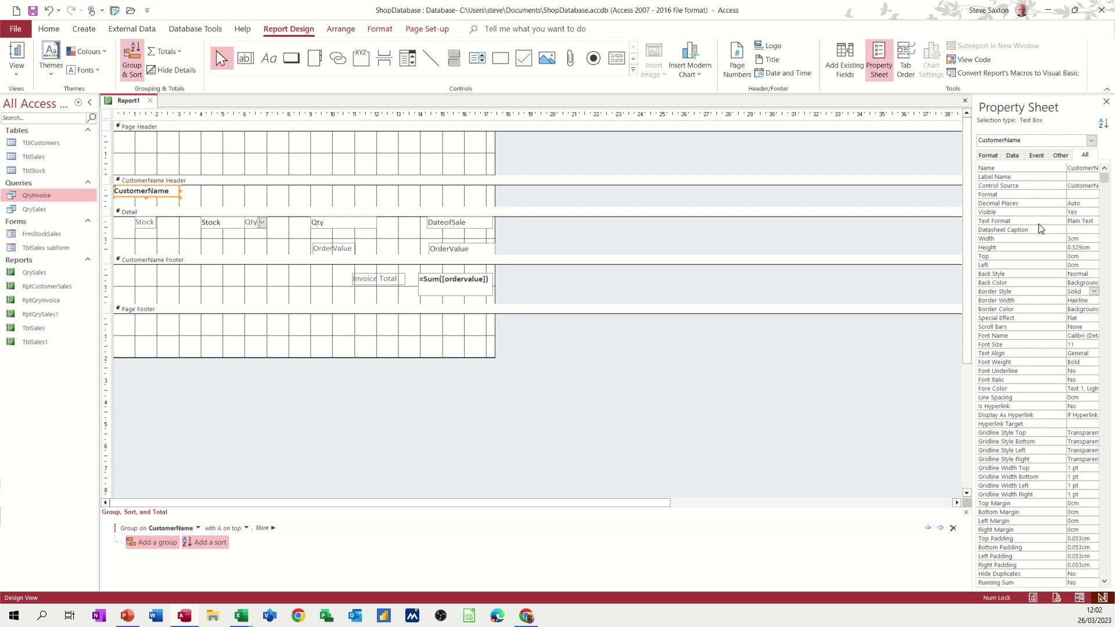
click(1094, 292)
click(1086, 297)
click(401, 179)
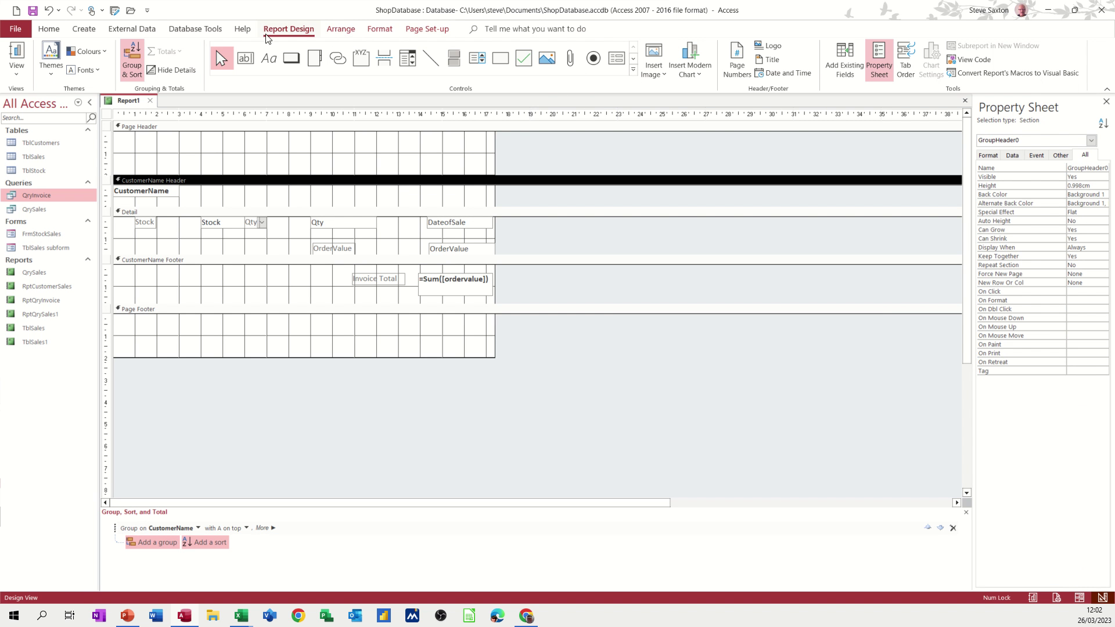
Insert the current date and time in long formats into a new report header.
click(756, 77)
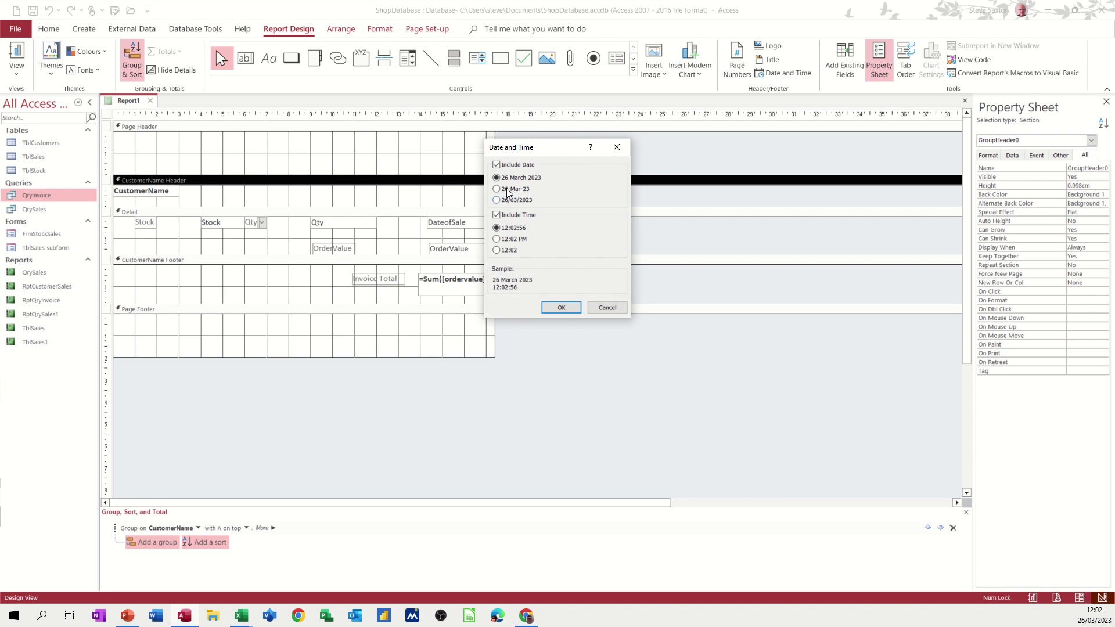
click(559, 308)
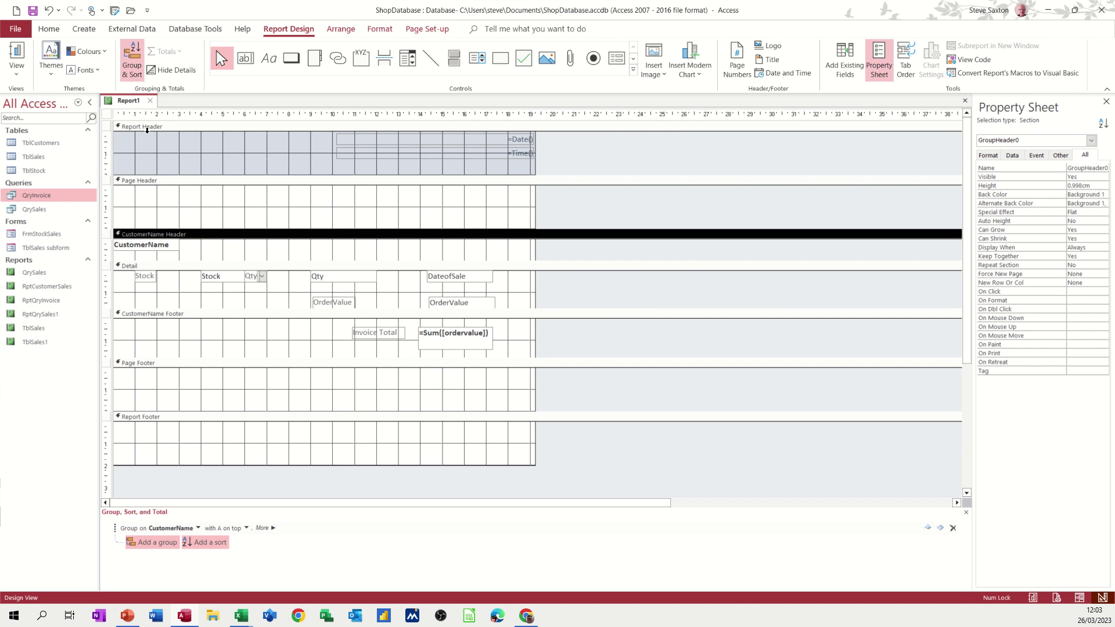
click(735, 64)
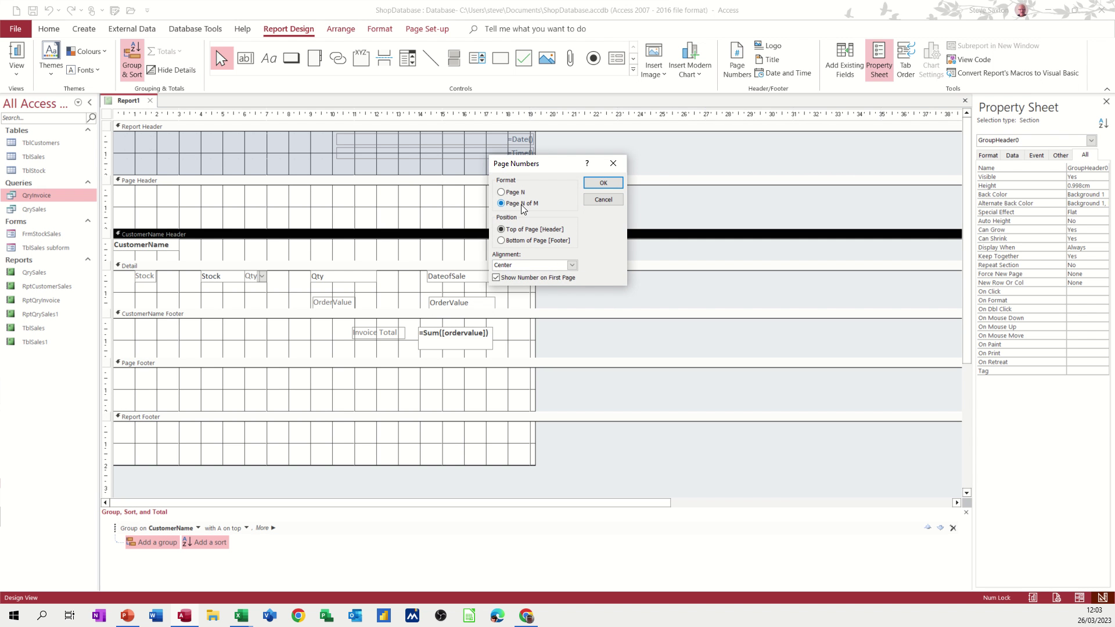
click(597, 199)
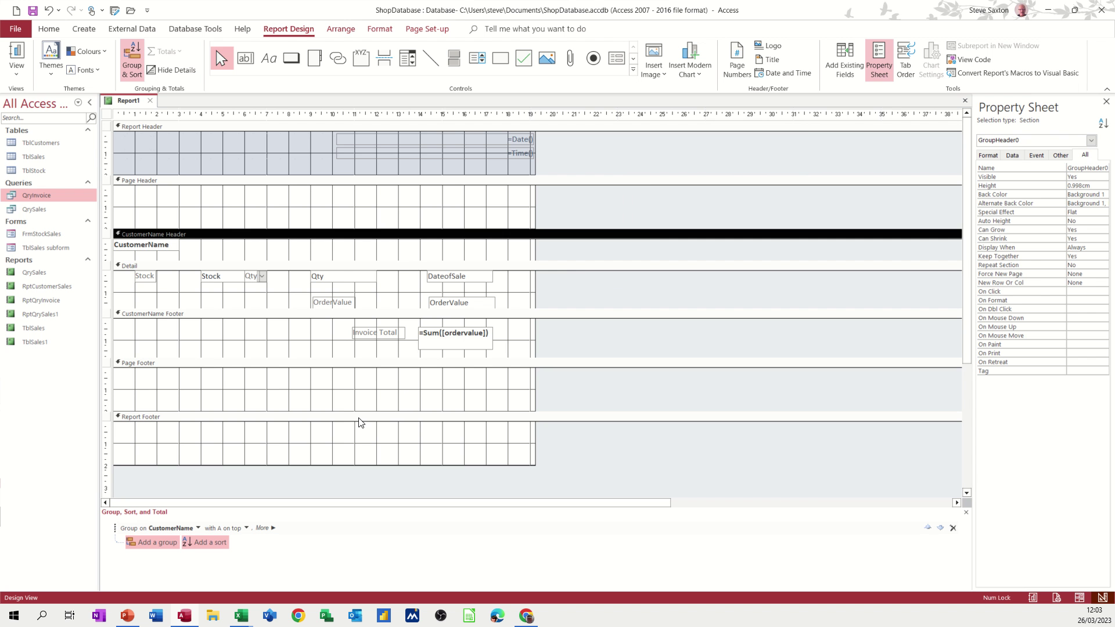
Insert centred page numbers in the 'Page N of M' format.
click(355, 365)
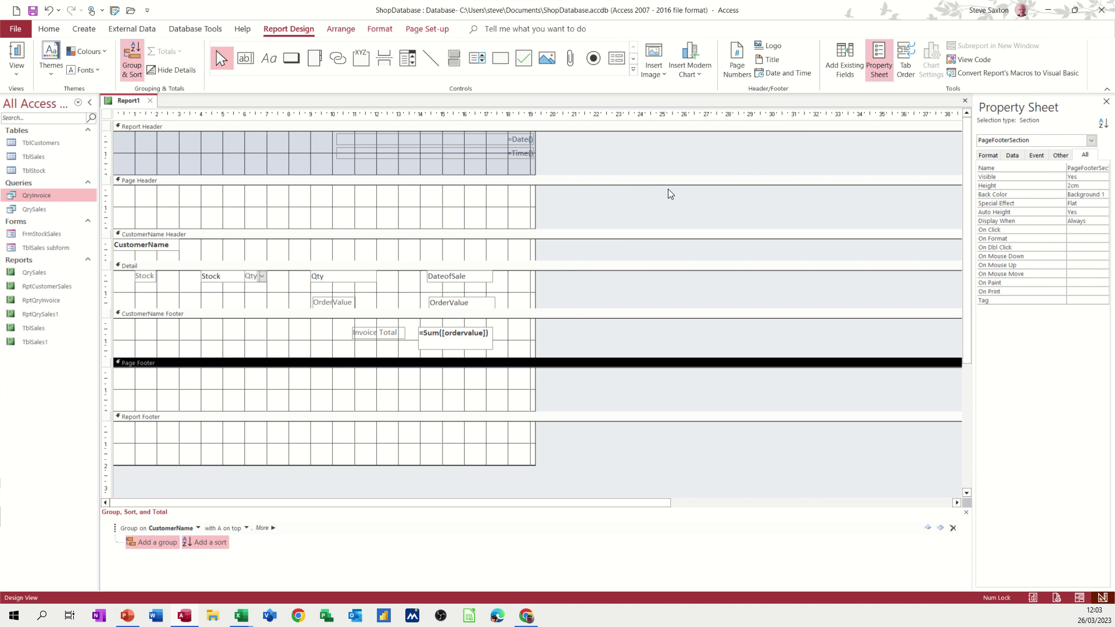
click(737, 61)
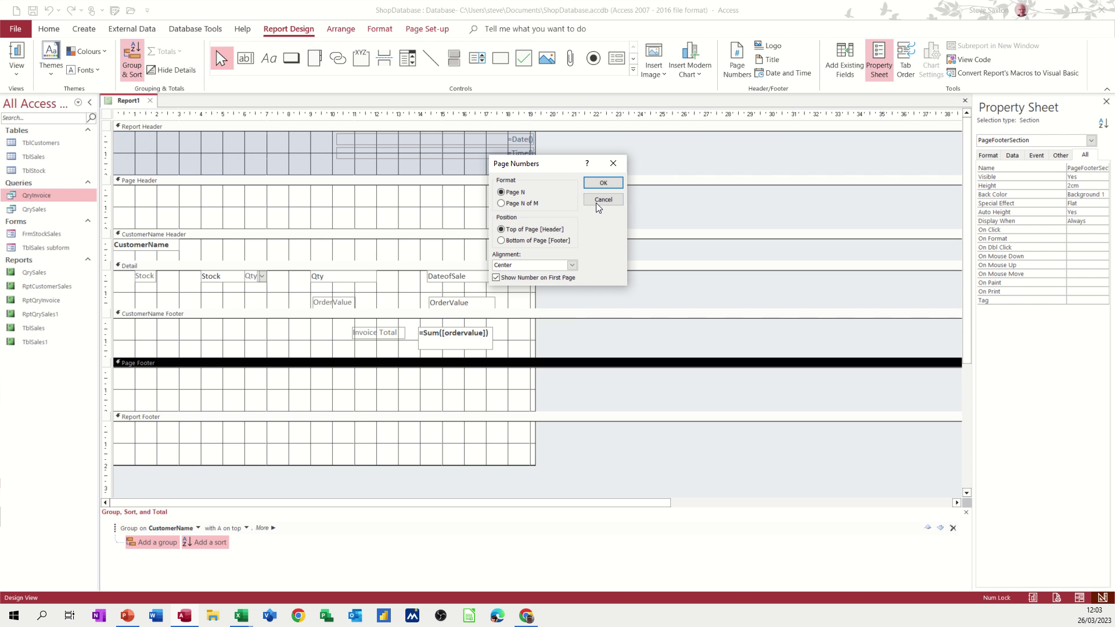
click(572, 266)
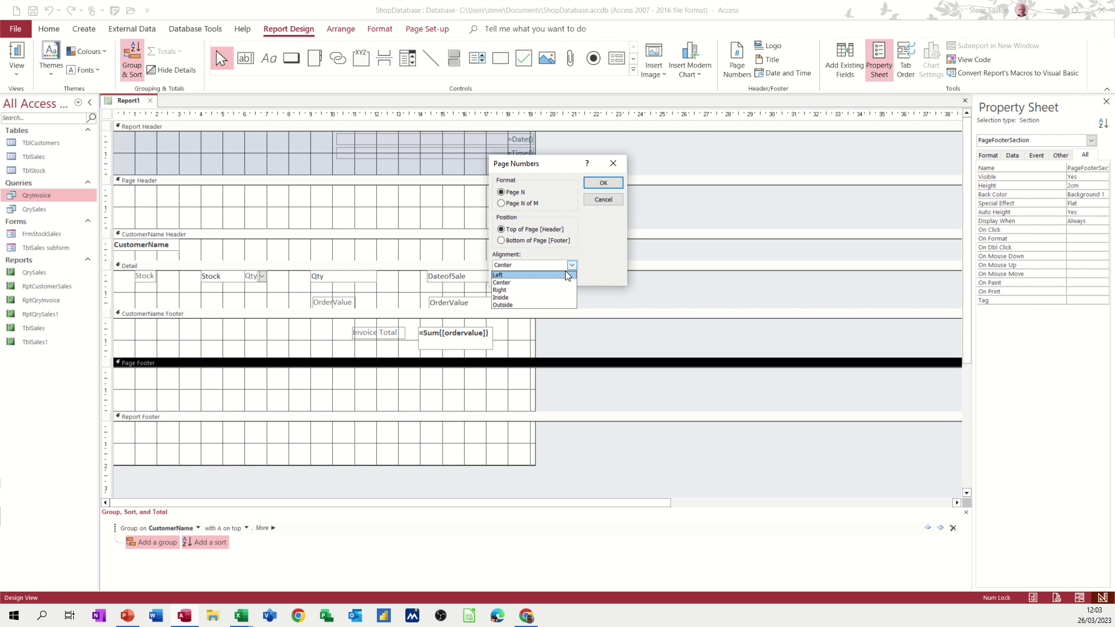
click(569, 280)
click(508, 204)
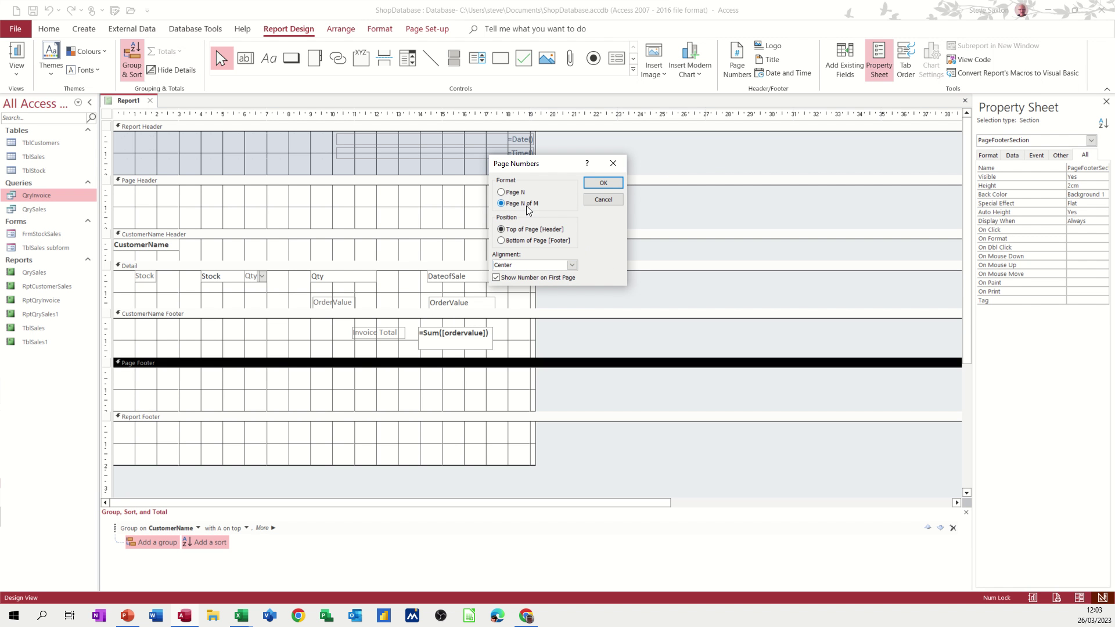
click(600, 183)
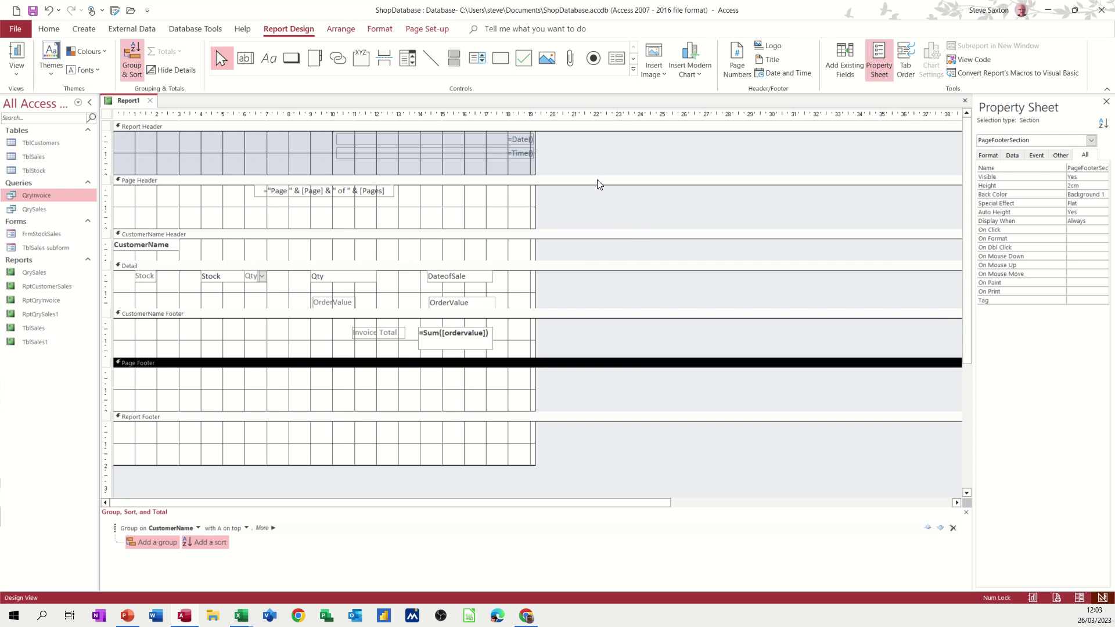
Move the page number box from the Page Header into the Page Footer's centre.
click(380, 194)
key(Delete)
click(361, 383)
key(ctrl+v)
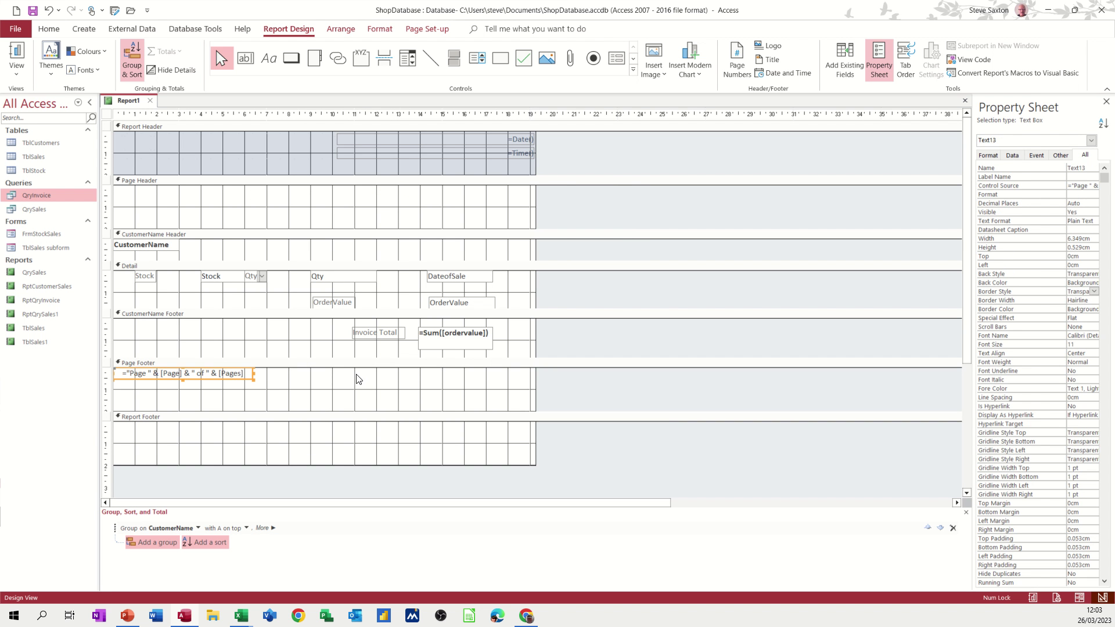
drag(226, 379, 368, 379)
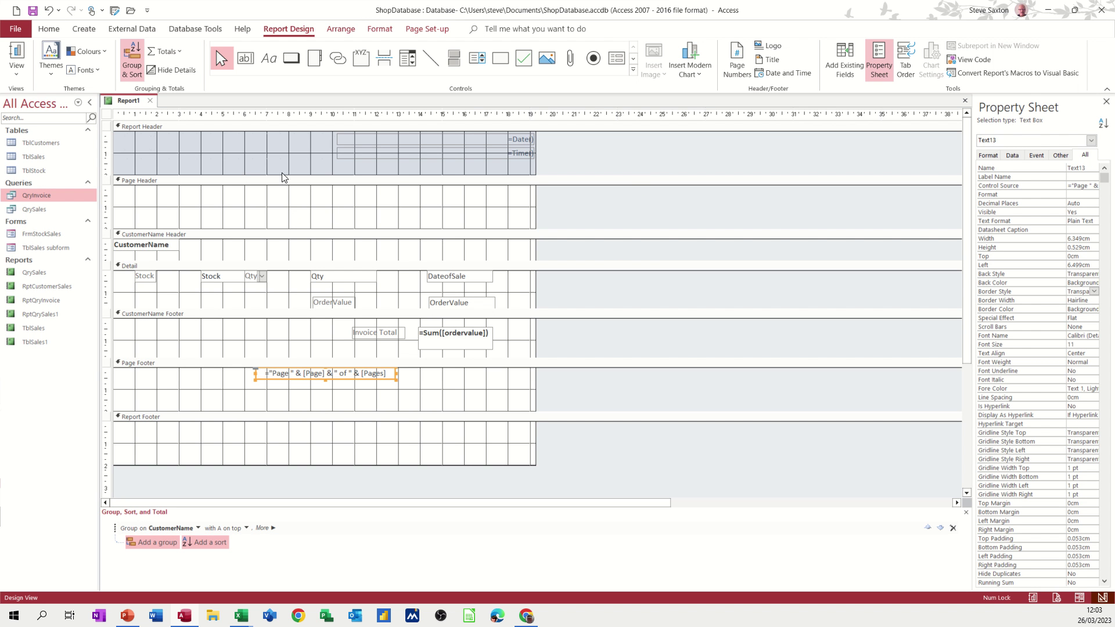
Draw a 'This is your invoice' label in the Page Header and move it to the left edge.
click(267, 58)
mouse_move(200, 190)
mouse_down()
mouse_move(281, 221)
mouse_move(399, 228)
mouse_up()
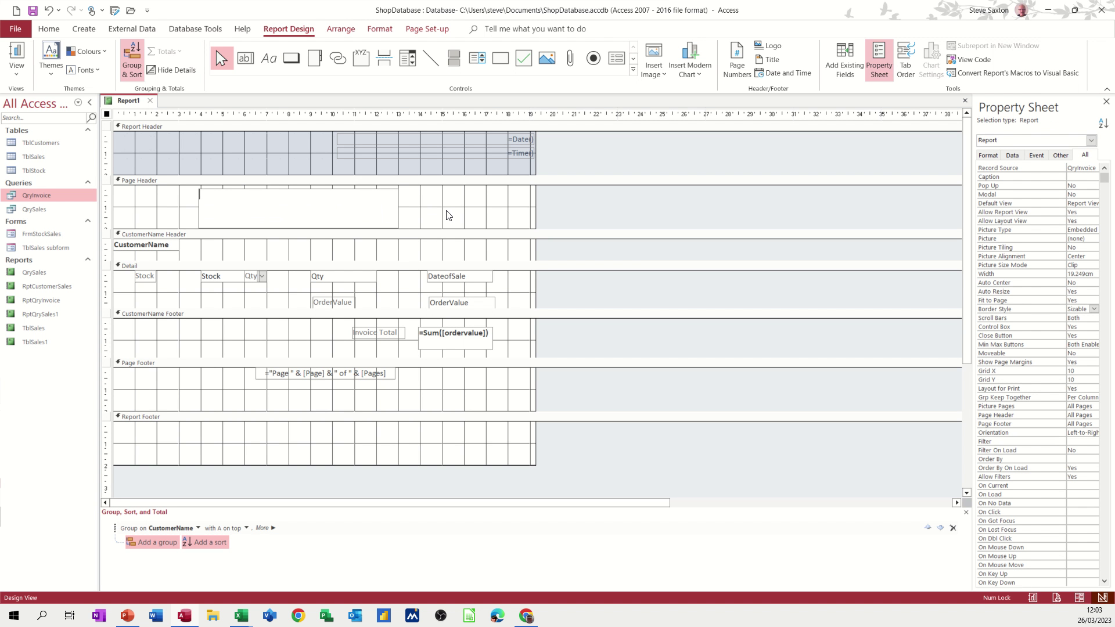
text(This is your invoice)
click(448, 215)
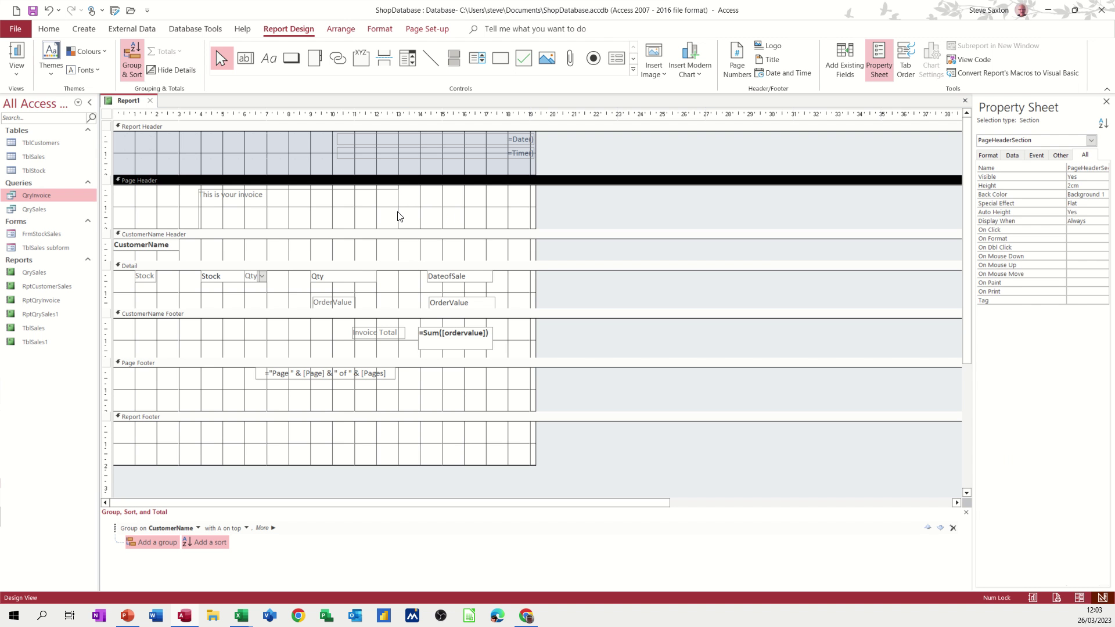
drag(398, 217, 314, 216)
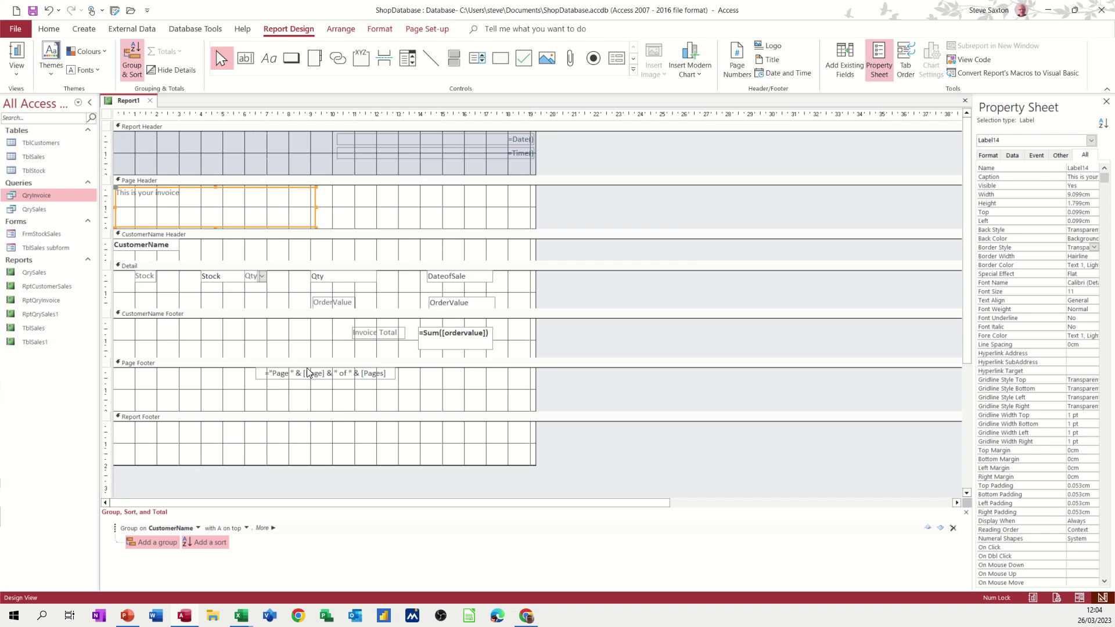
Run the report for the customer's name and date 10/03/23 to check date, time, caption and page number.
click(16, 55)
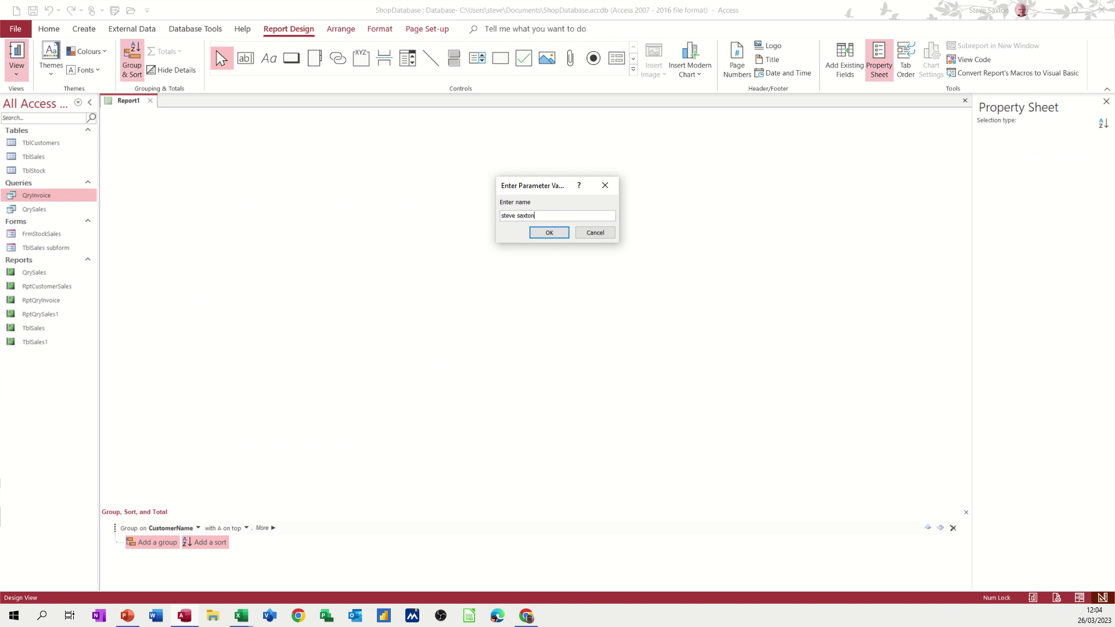
text(steve saxton)
key(Return)
text(10/03/23)
key(Return)
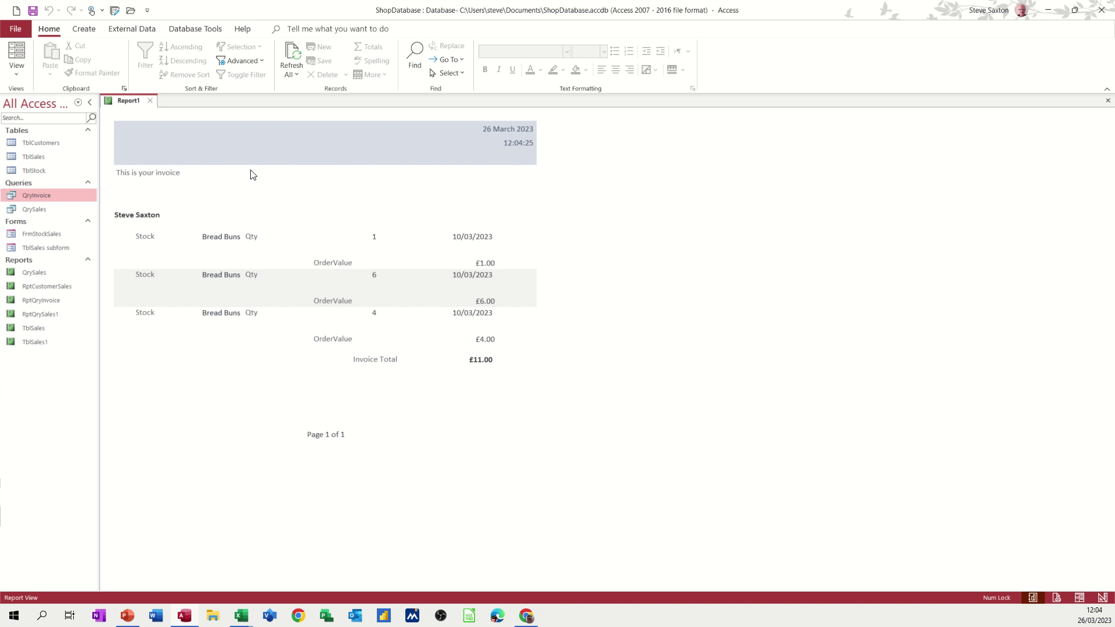
Save the report as 'RptMainInvoice' and close its tab.
click(32, 10)
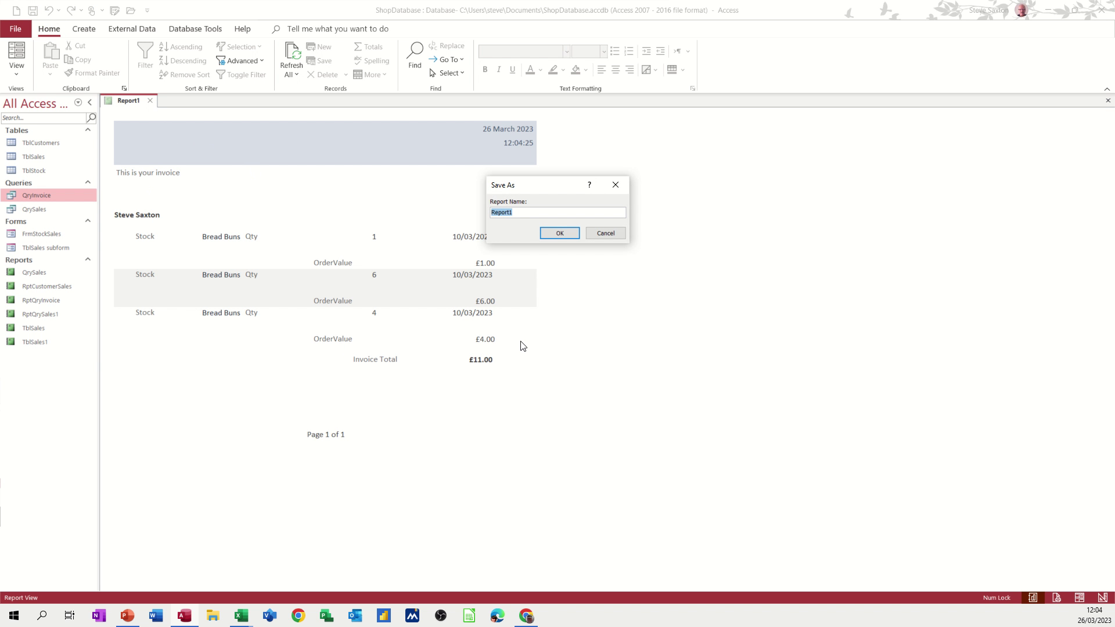
text(RptMainInvoice)
click(559, 234)
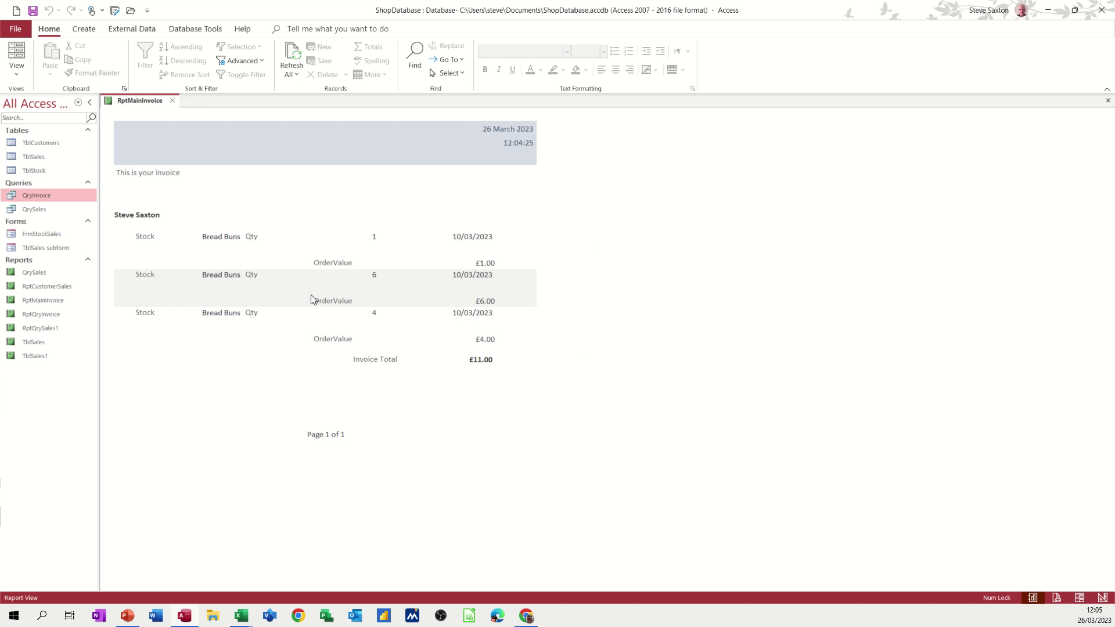
click(172, 102)
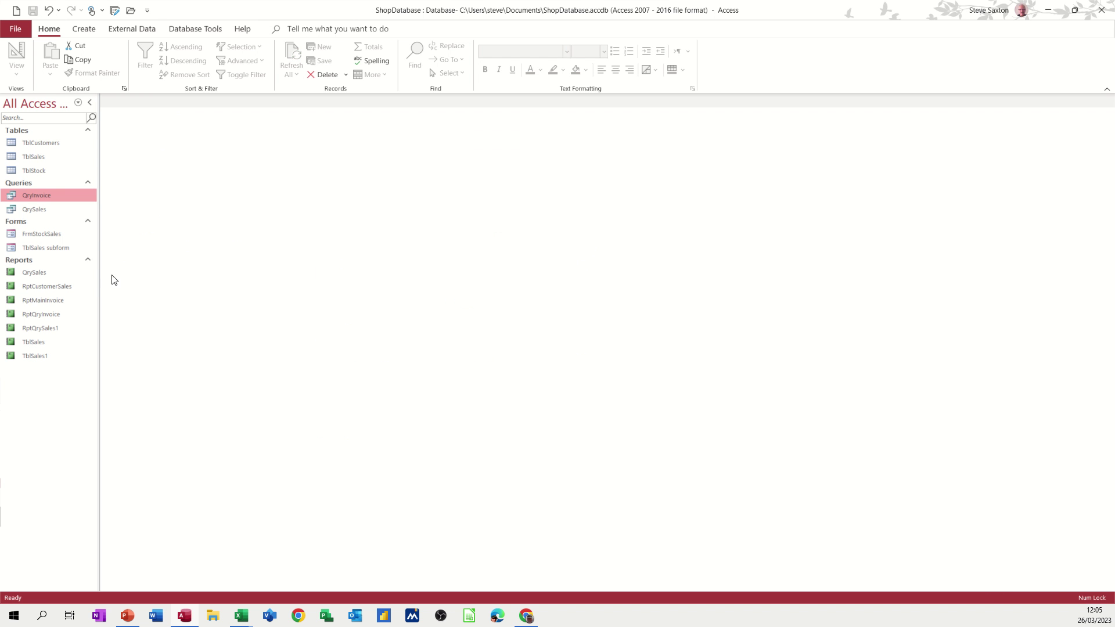
Check TblSales, then run RptMainInvoice for a customer on 10/3/23, giving a £0.00 invoice.
double_click(51, 158)
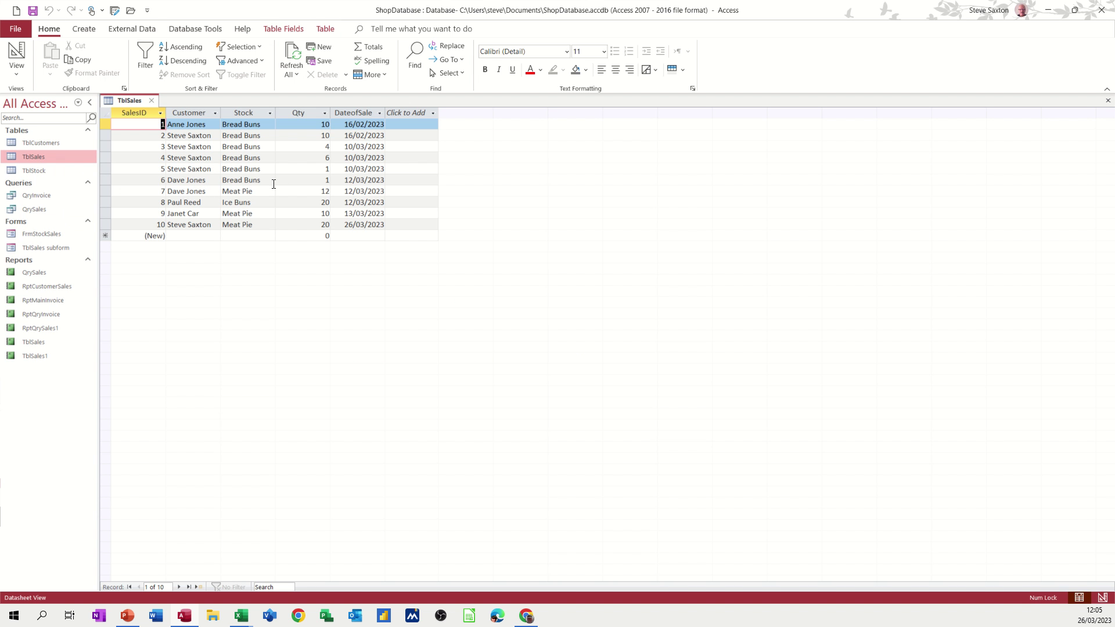
click(153, 100)
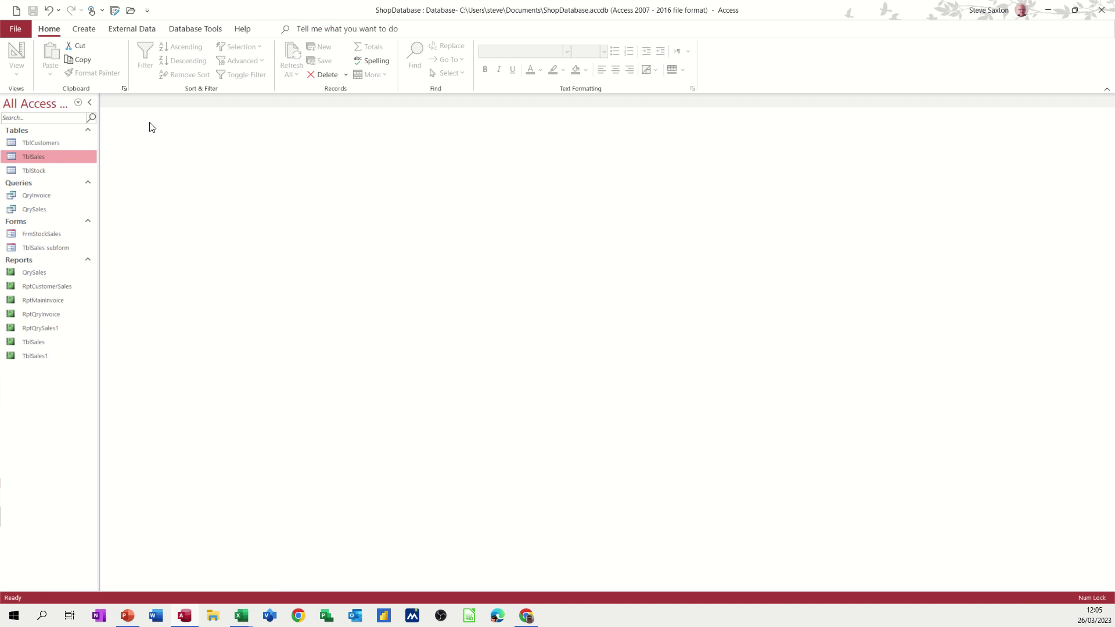
double_click(59, 302)
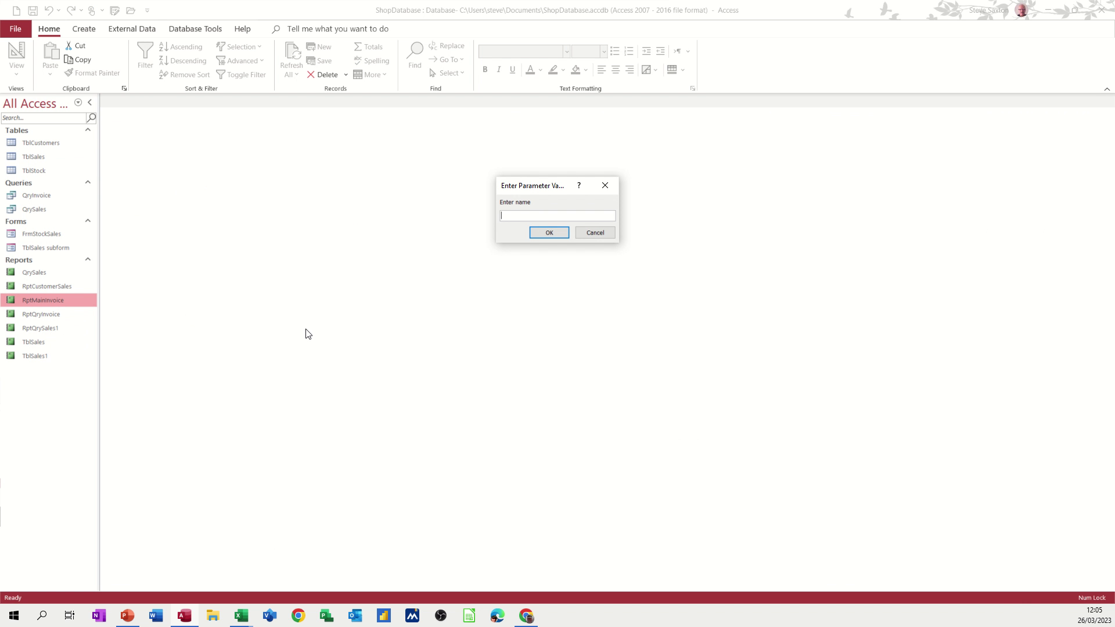
text(Dave Jones)
key(Return)
text(10/3/23)
key(Return)
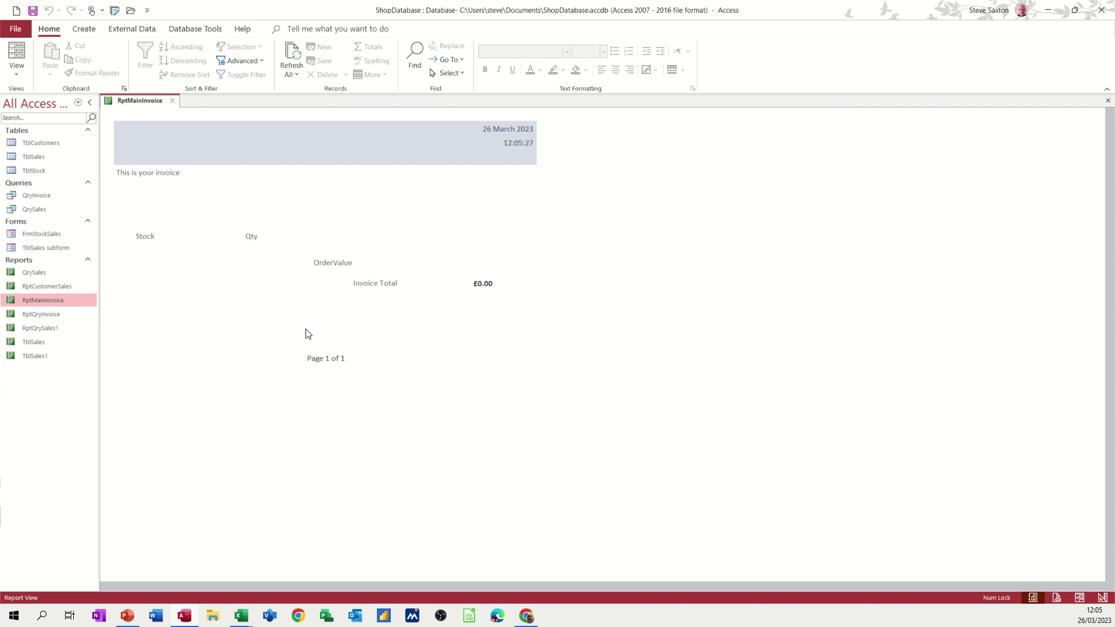
double_click(67, 157)
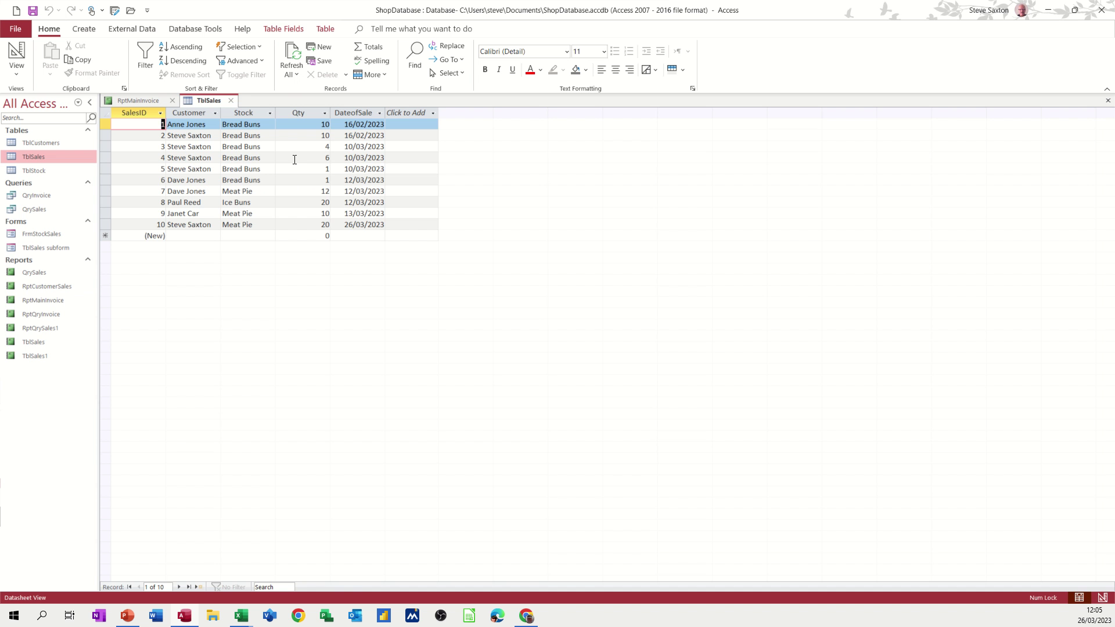
Close the sales table and switch RptMainInvoice to Design View.
click(231, 101)
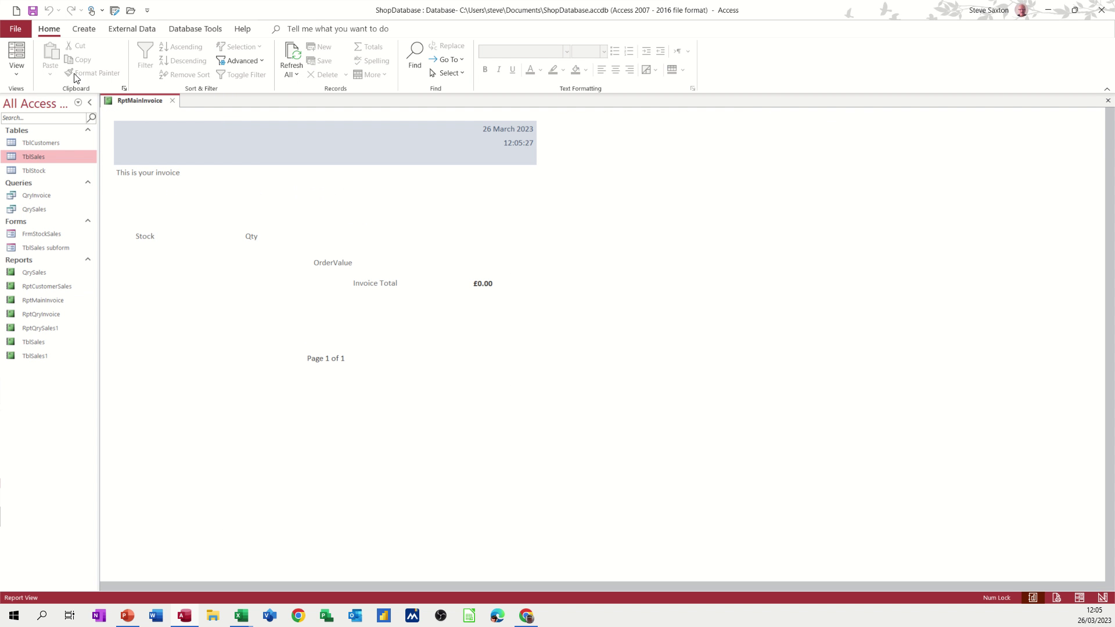
click(17, 78)
click(44, 179)
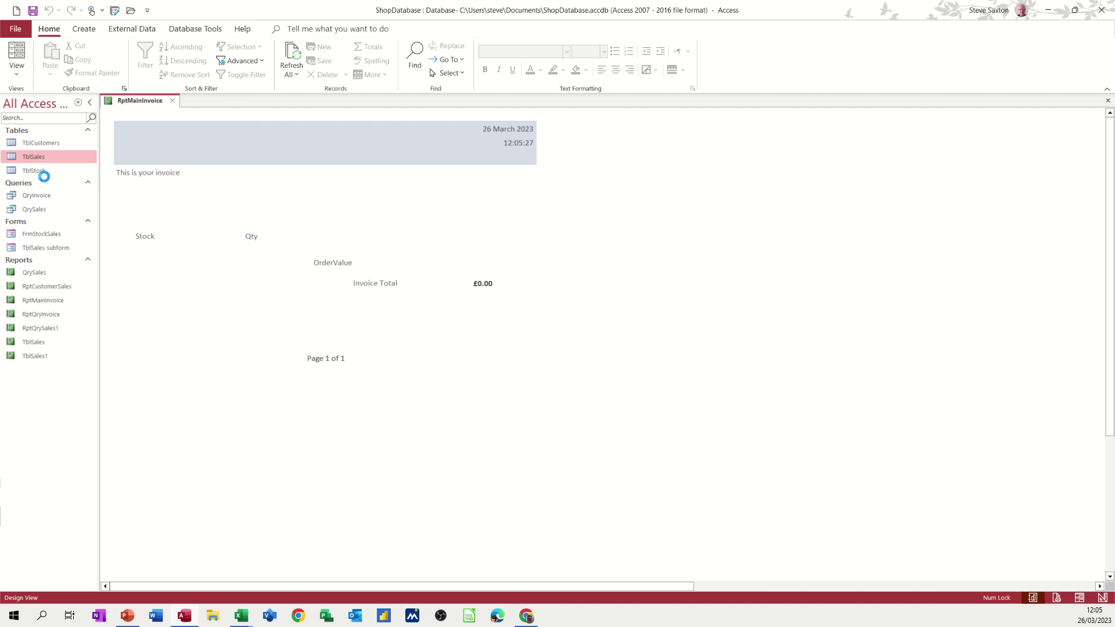
Rerun the report for the customer's name and date 12/3/23, giving a £7.00 invoice.
click(25, 66)
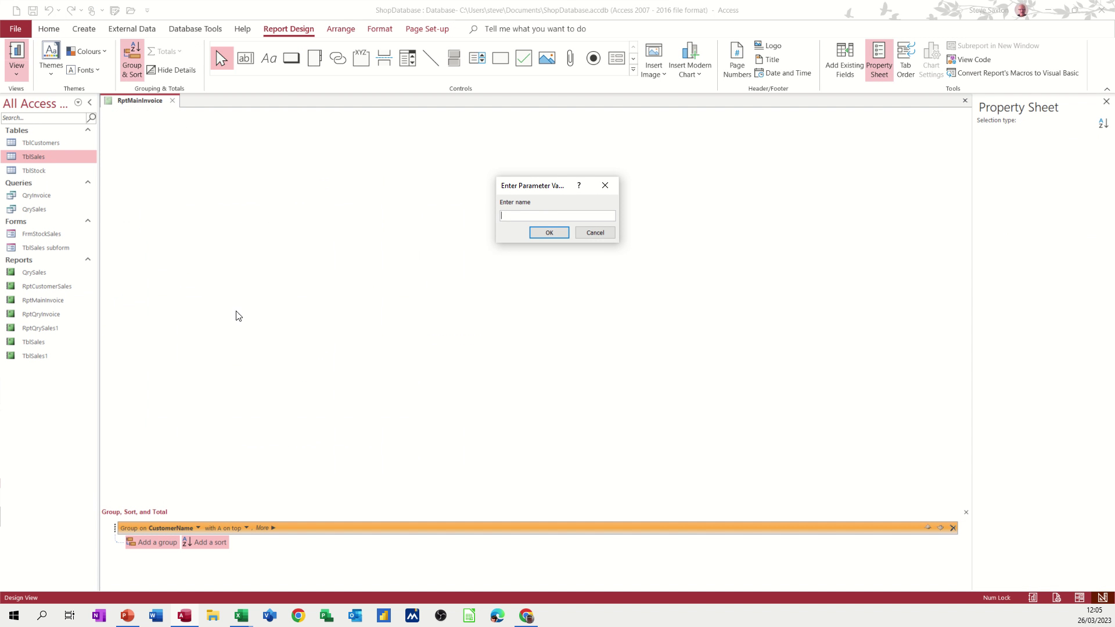
text(Dave Jones)
key(Return)
text(12/3/23)
key(Return)
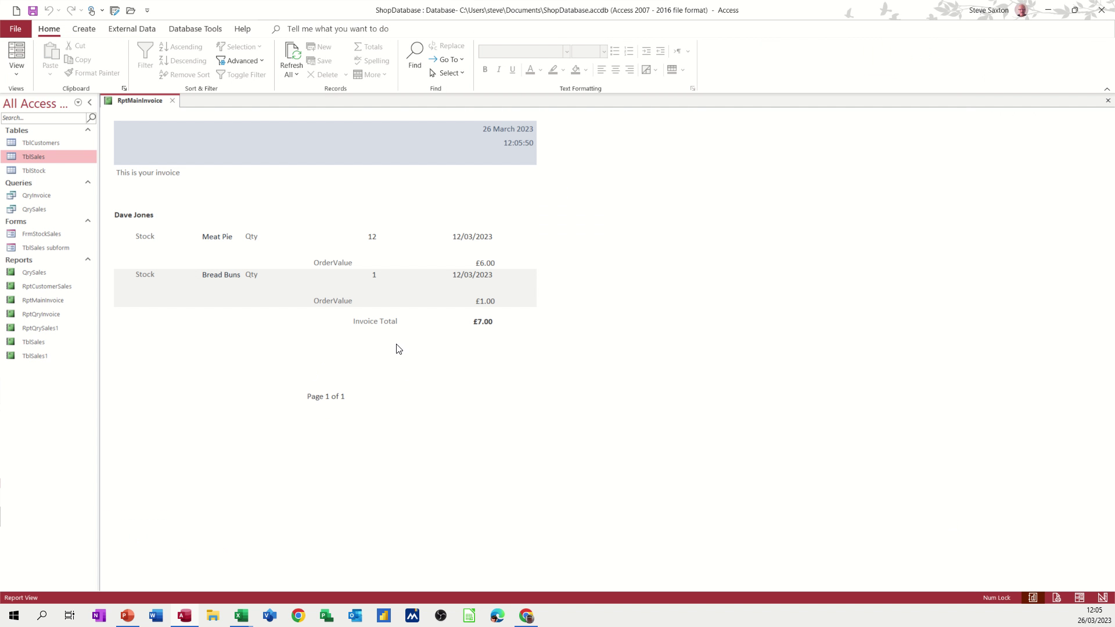